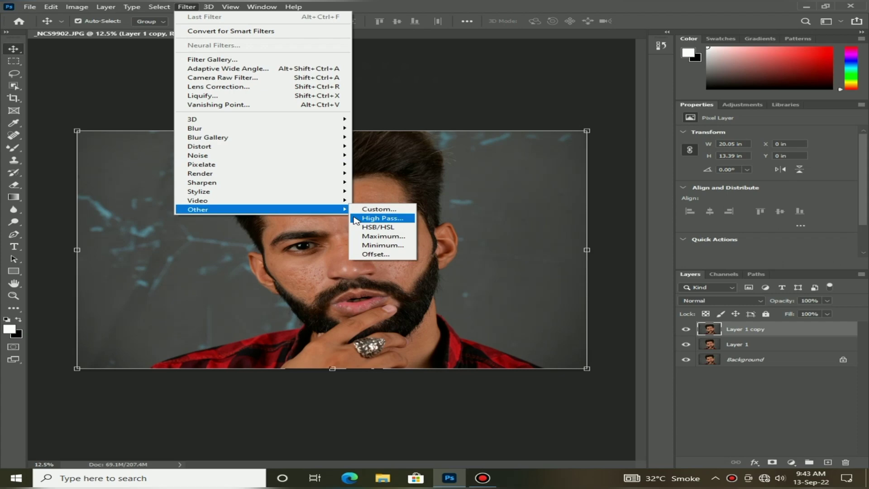
- Apply a High Pass filter with a 1.3-pixel radius to Layer 1 copy
click(355, 218)
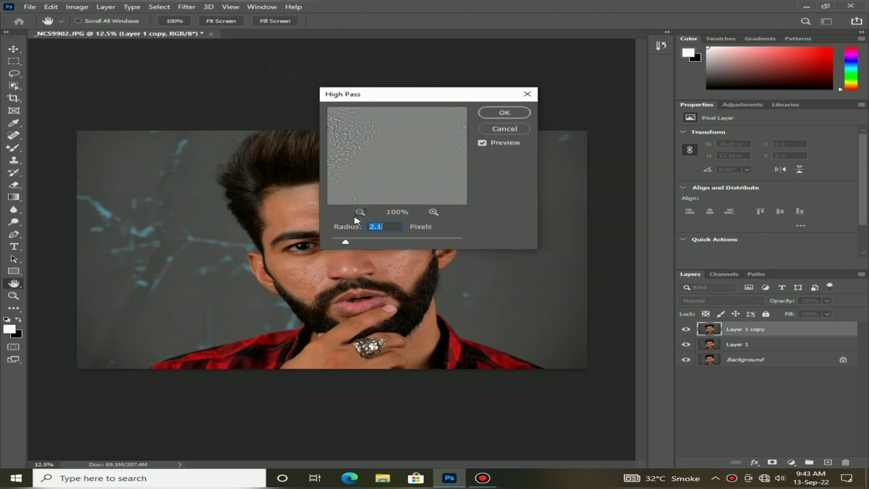
drag(349, 243, 344, 245)
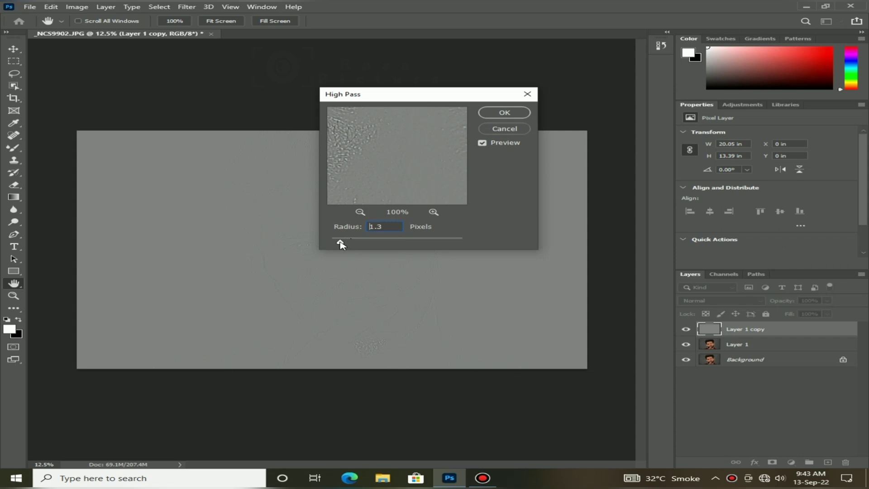
click(501, 111)
key(v)
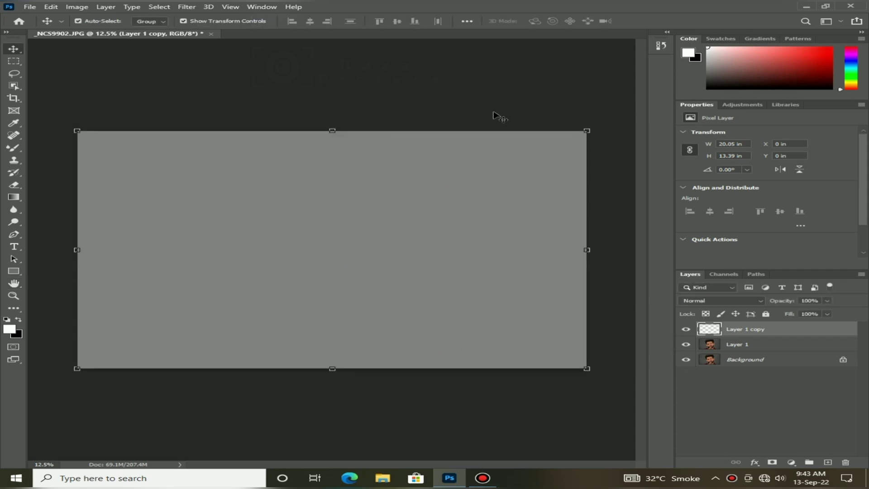
- Set Layer 1 copy's blend mode to Linear Light, then hide it and select Layer 1
click(691, 301)
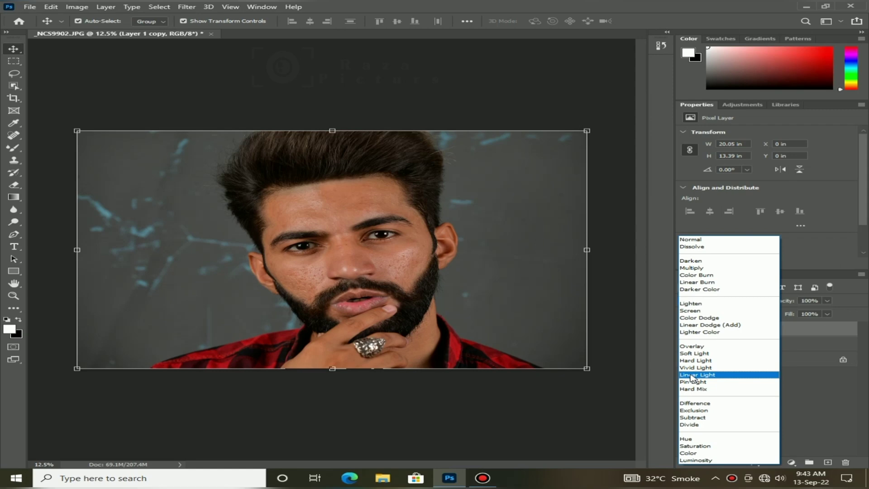
click(692, 376)
click(719, 345)
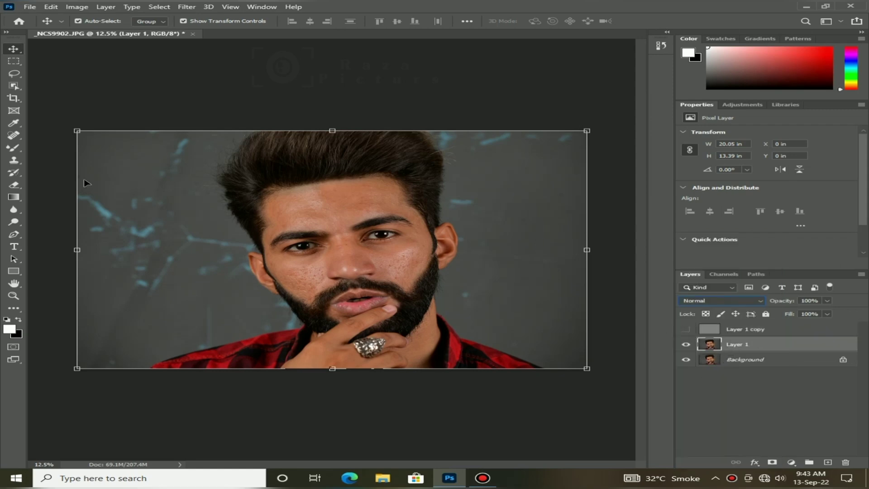
- Activate the Mixer Brush tool and review its brush settings and tool presets
right_click(9, 148)
click(56, 174)
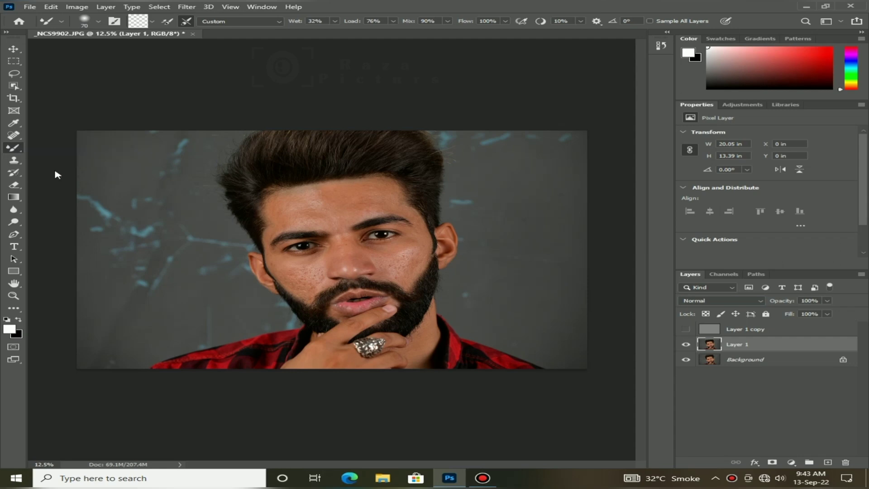
click(100, 22)
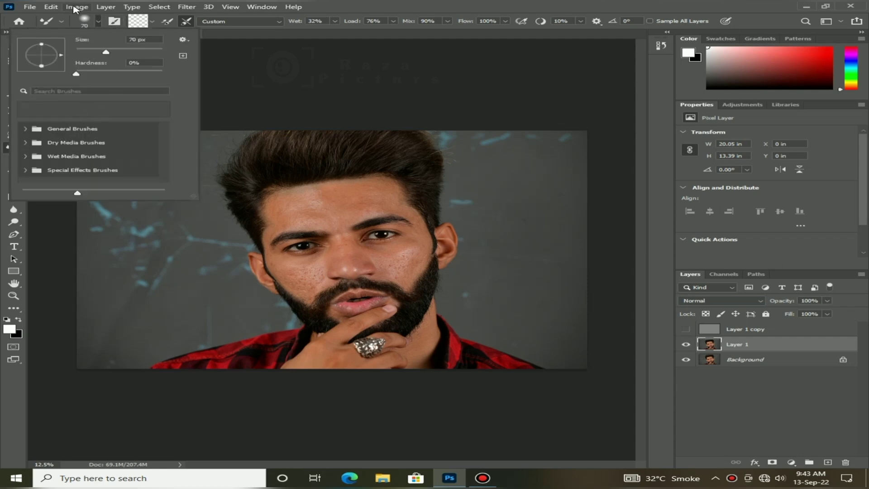
click(61, 21)
click(61, 21)
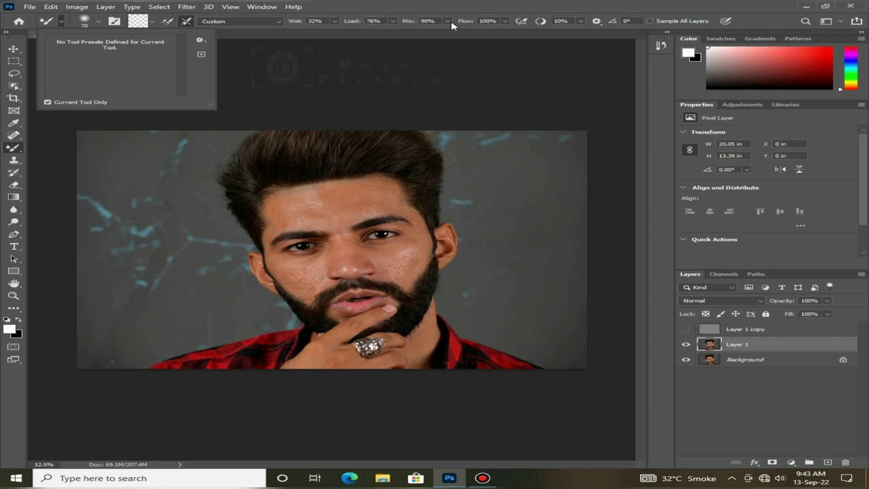
click(62, 21)
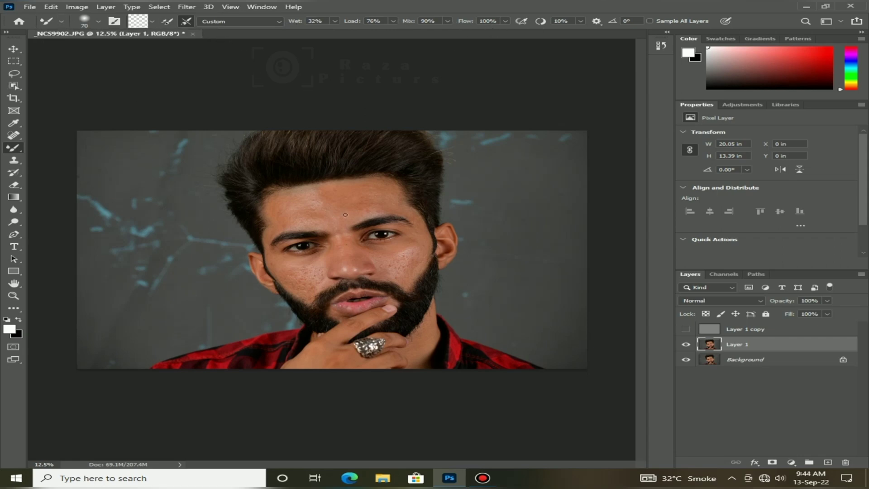
- Smooth the forehead skin above the image-right eyebrow and toward the temple with the Mixer Brush at about 125–150 px
scroll(344, 214, up, 3)
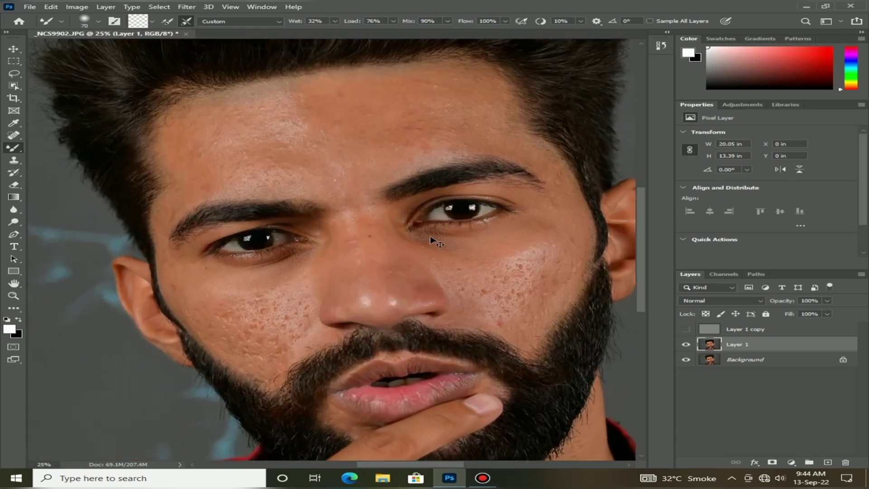
scroll(486, 224, up, 2)
scroll(480, 235, up, 2)
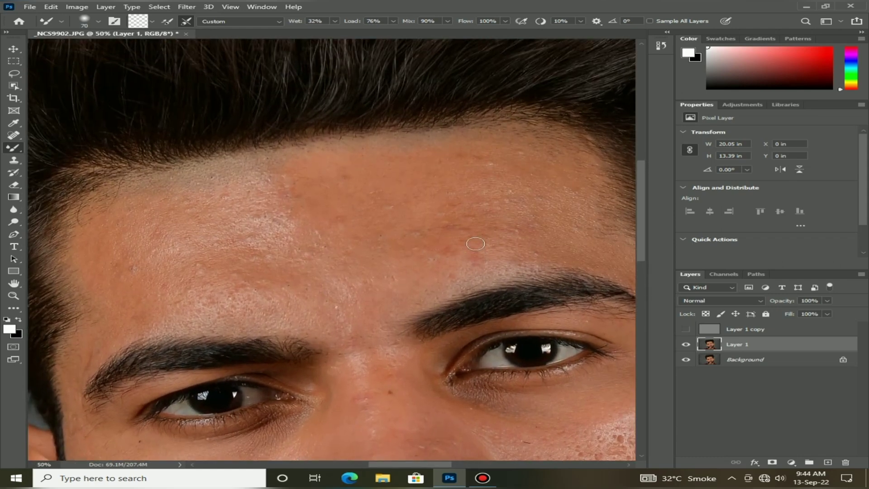
drag(475, 243, 364, 276)
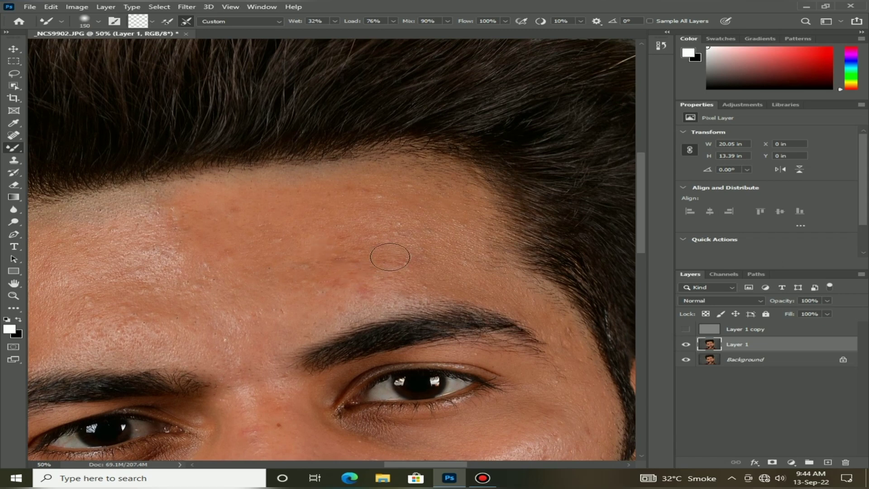
key(bracketright)
key(bracketright)
mouse_move(366, 252)
mouse_down()
mouse_move(386, 260)
mouse_move(401, 251)
mouse_move(411, 222)
mouse_move(404, 212)
mouse_move(421, 185)
mouse_move(434, 202)
mouse_move(429, 254)
mouse_move(440, 270)
mouse_move(450, 232)
mouse_move(457, 239)
mouse_move(451, 204)
mouse_move(451, 269)
mouse_move(483, 289)
mouse_move(467, 285)
mouse_move(527, 303)
mouse_up()
key(bracketleft)
key(bracketleft)
key(bracketleft)
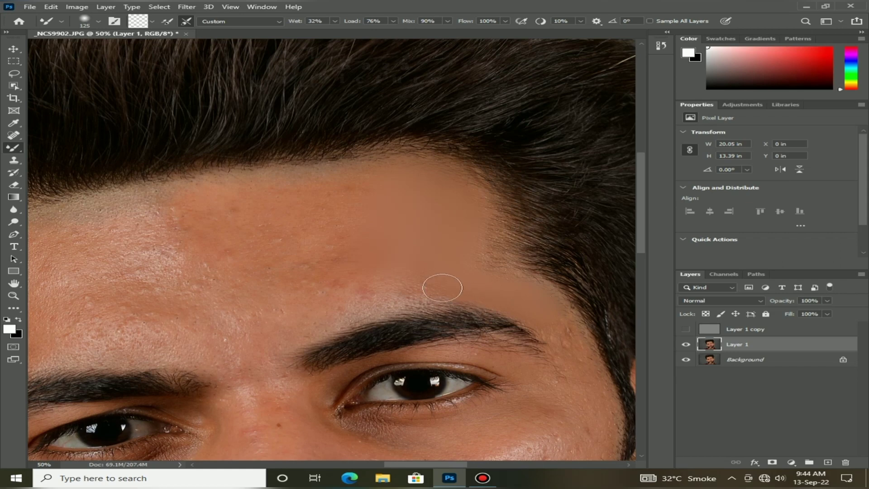
- Smooth the redness and texture across the middle of the forehead with a larger Mixer Brush
key(bracketright)
key(bracketright)
key(bracketright)
key(bracketright)
key(bracketright)
key(bracketright)
mouse_move(277, 284)
mouse_down()
mouse_move(293, 296)
mouse_move(328, 285)
mouse_move(305, 295)
mouse_move(376, 264)
mouse_move(402, 267)
mouse_move(357, 278)
mouse_move(404, 273)
mouse_move(402, 283)
mouse_move(420, 289)
mouse_move(402, 279)
mouse_move(410, 280)
mouse_move(377, 283)
mouse_move(395, 274)
mouse_move(290, 237)
mouse_move(252, 206)
mouse_move(203, 206)
mouse_move(290, 190)
mouse_move(257, 187)
mouse_move(307, 209)
mouse_move(343, 200)
mouse_move(322, 197)
mouse_move(356, 183)
mouse_move(348, 182)
mouse_move(340, 184)
mouse_move(442, 171)
mouse_move(427, 200)
mouse_move(442, 181)
mouse_move(445, 200)
mouse_move(446, 187)
mouse_move(470, 225)
mouse_move(453, 194)
mouse_move(464, 219)
mouse_move(460, 191)
mouse_move(427, 171)
mouse_move(368, 188)
mouse_move(318, 181)
mouse_move(252, 188)
mouse_move(252, 289)
mouse_up()
key(bracketleft)
key(bracketleft)
key(bracketleft)
key(bracketleft)
- Smooth the image-left side of the forehead up to the hairline with the Mixer Brush at about 200 px
drag(427, 281, 662, 240)
mouse_move(289, 263)
mouse_down()
mouse_move(281, 233)
mouse_move(246, 193)
mouse_move(311, 186)
mouse_move(368, 158)
mouse_move(310, 233)
mouse_move(281, 210)
mouse_move(229, 225)
mouse_move(283, 271)
mouse_move(382, 238)
mouse_move(393, 151)
mouse_move(433, 256)
mouse_move(422, 301)
mouse_up()
key(bracketright)
key(bracketright)
key(bracketright)
key(bracketleft)
key(bracketleft)
drag(302, 294, 380, 304)
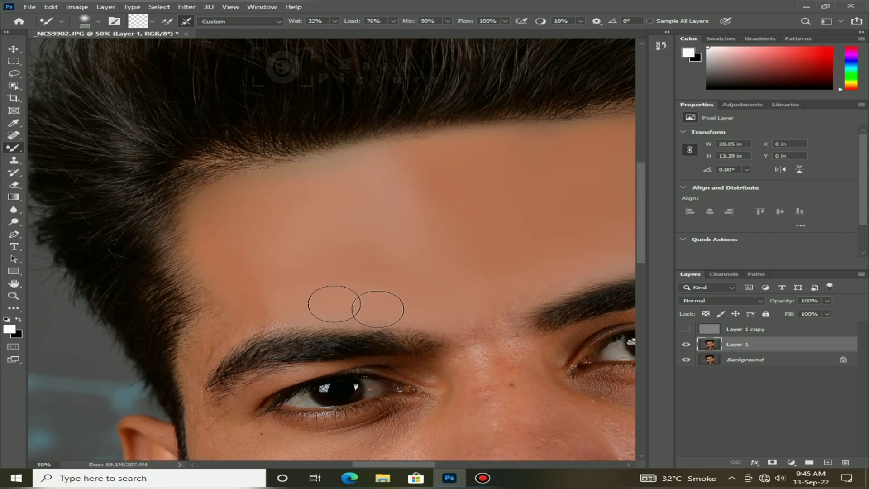
- Blend the skin just above the image-left eyebrow, then check the forehead with Layer 1 copy shown and hide that layer again
key(bracketleft)
key(bracketleft)
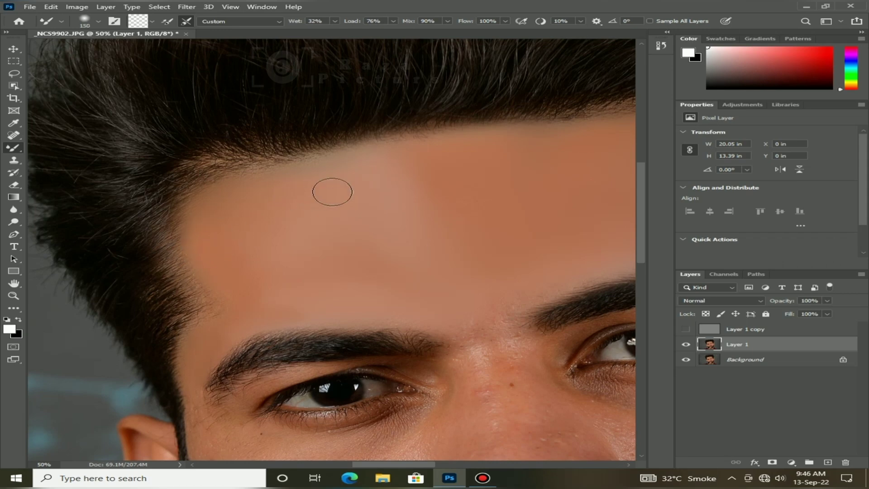
key(bracketright)
key(bracketright)
key(bracketright)
drag(469, 278, 320, 314)
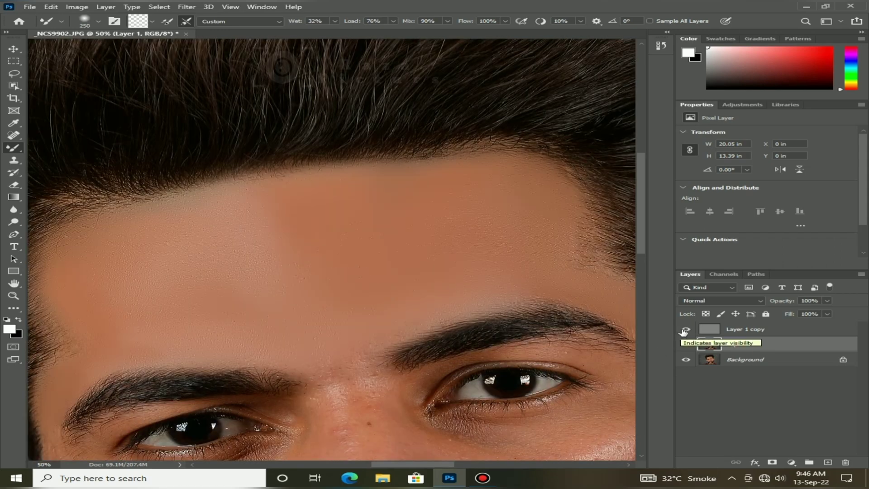
click(685, 330)
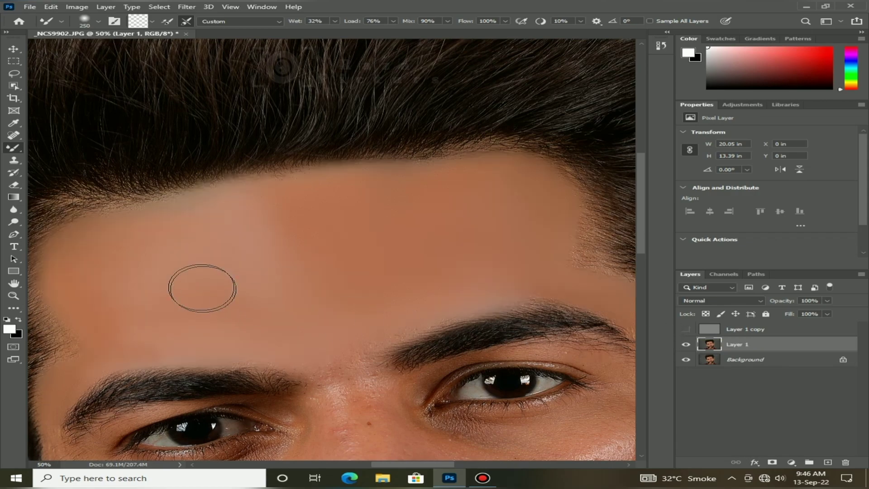
- Smooth the skin between the eyebrows and over the nose, reducing the Mixer Brush from 300 px to about 175 px
scroll(208, 247, down, 3)
mouse_move(322, 204)
mouse_down()
mouse_move(465, 137)
mouse_move(407, 136)
mouse_up()
scroll(439, 315, right, 5)
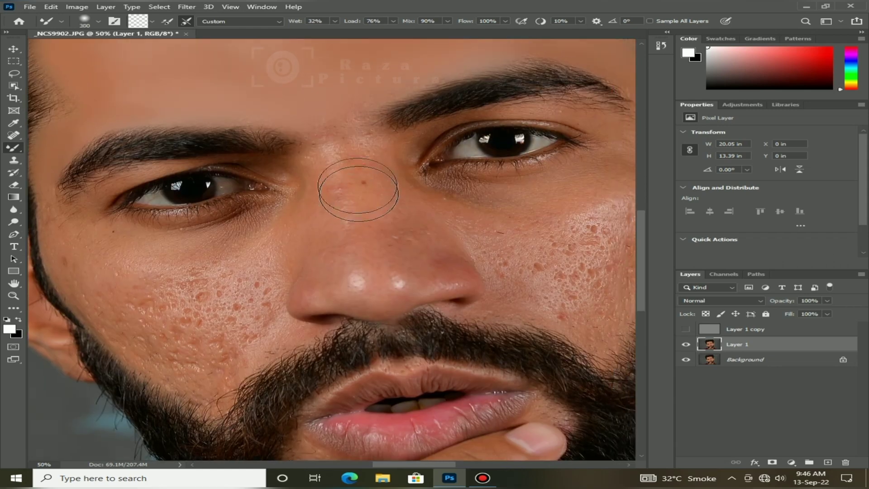
key([)
key([)
mouse_move(348, 209)
mouse_down()
mouse_move(378, 284)
mouse_move(408, 274)
mouse_move(360, 146)
mouse_move(323, 171)
mouse_move(313, 292)
mouse_up()
key([)
key([)
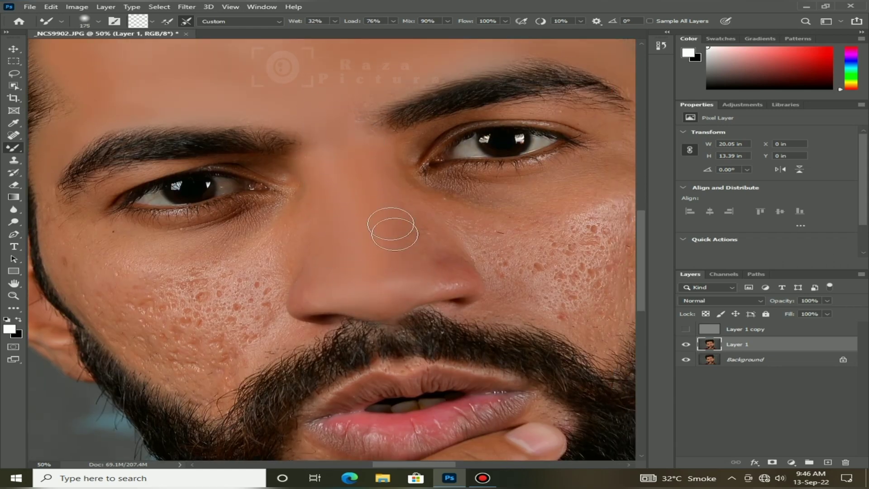
key([)
key([)
- Smooth the image-left temple and pitted cheek with the Mixer Brush, varying its size from 80 to 175 px
scroll(294, 224, left, 5)
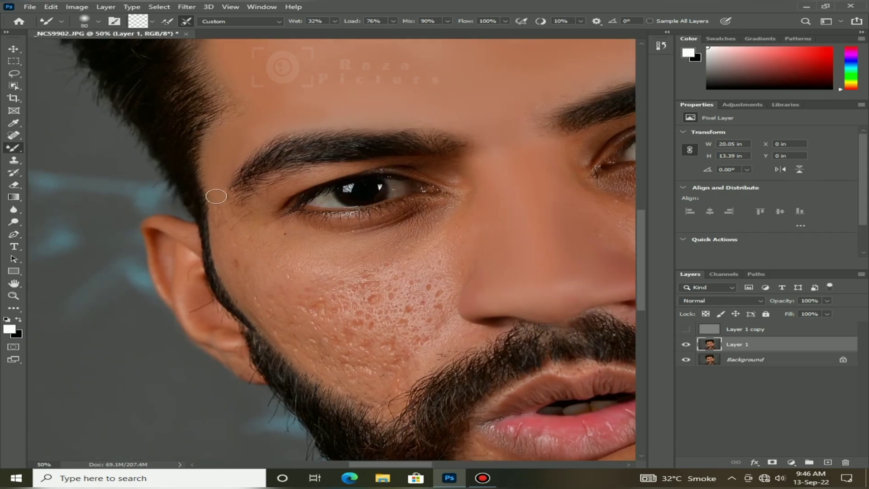
mouse_move(263, 253)
mouse_down()
mouse_move(281, 244)
mouse_move(261, 239)
mouse_move(303, 254)
mouse_move(386, 245)
mouse_move(438, 216)
mouse_move(452, 235)
mouse_move(450, 228)
mouse_move(418, 267)
mouse_move(440, 260)
mouse_move(383, 310)
mouse_move(402, 298)
mouse_move(400, 324)
mouse_move(413, 315)
mouse_move(287, 295)
mouse_move(320, 344)
mouse_move(375, 355)
mouse_move(324, 349)
mouse_up()
key(])
key(])
key(])
key([)
key([)
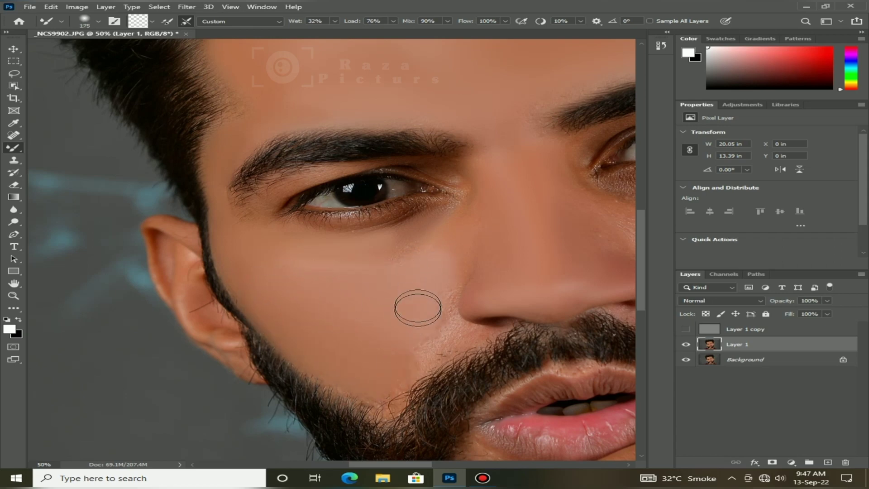
- Blend the remaining texture on the image-left cheek beside the nose and along the beard edge with a smaller Mixer Brush
key([)
key([)
key([)
key([)
key([)
key(ctrl+plus)
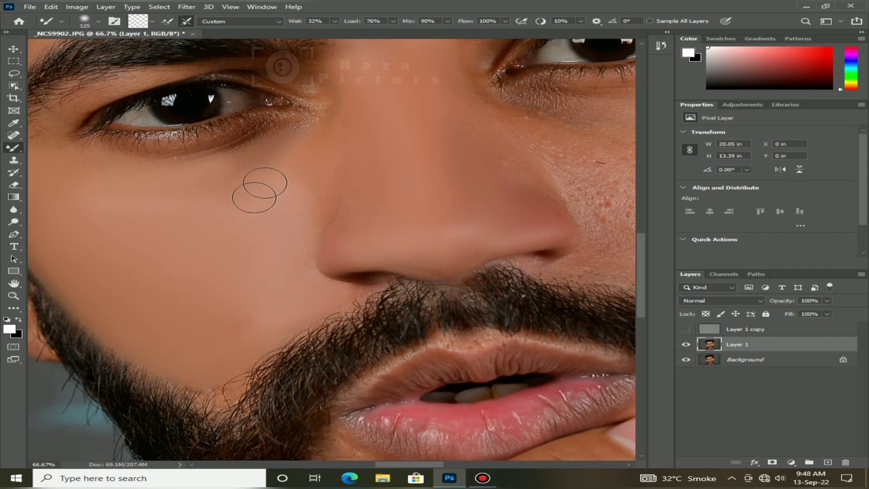
- Smooth the upper eyelid skin between the image-left eye and its eyebrow with the Mixer Brush at 70–90 px
scroll(335, 294, up, 5)
key([)
key([)
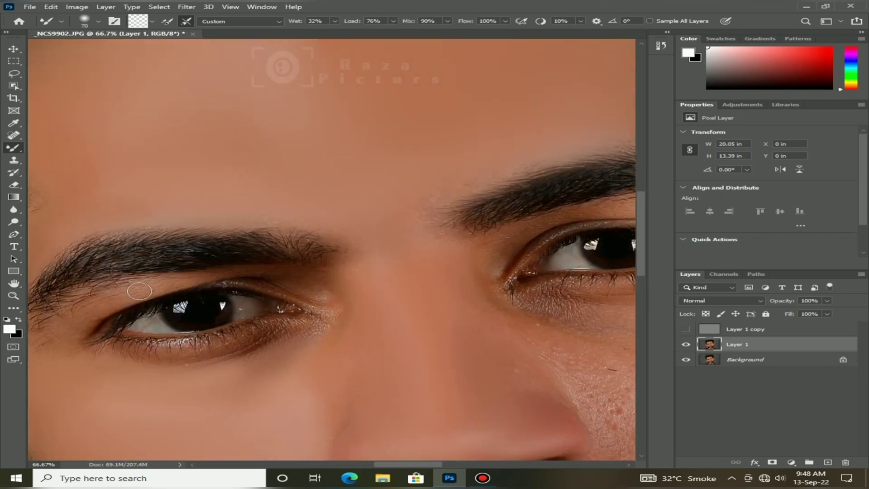
key(bracketright)
key(bracketright)
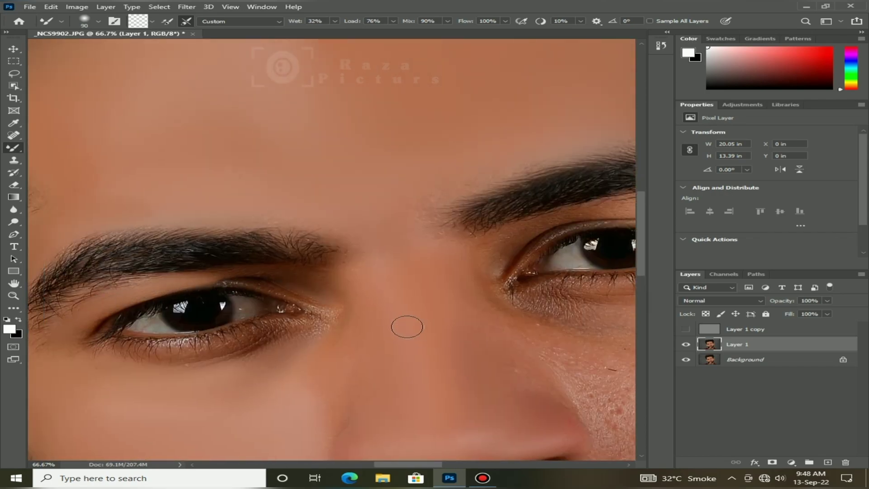
- Smooth the upper part of the image-right cheek beside the sideburn with an enlarged Mixer Brush
scroll(406, 327, down, 1)
drag(407, 329, 170, 277)
drag(385, 294, 172, 264)
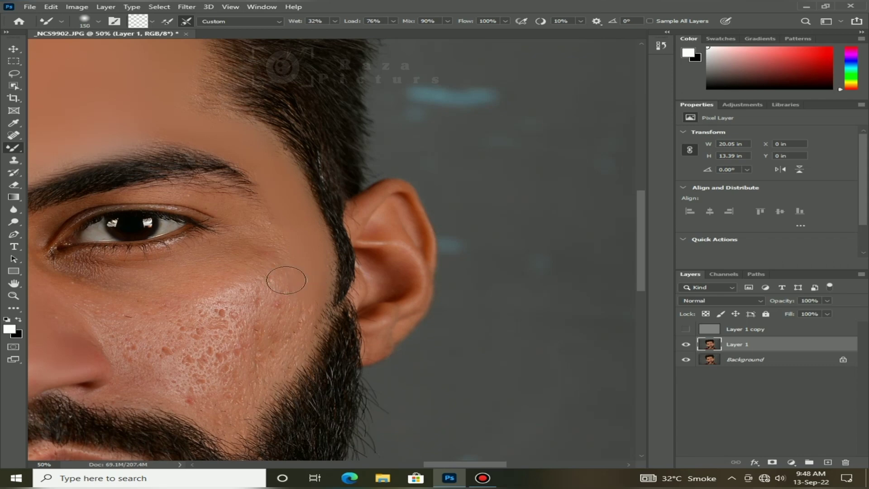
key(bracketright)
key(bracketright)
key(bracketright)
mouse_move(175, 311)
mouse_down()
mouse_move(228, 286)
mouse_move(196, 288)
mouse_up()
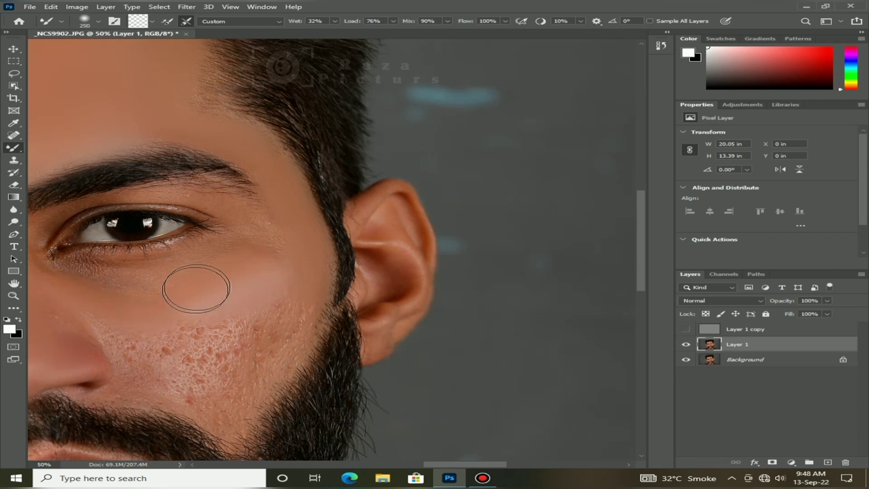
- Smooth the skin directly beneath the image-right eye with the Mixer Brush at 90 px
key(bracketleft)
key(bracketleft)
key(bracketleft)
key(bracketleft)
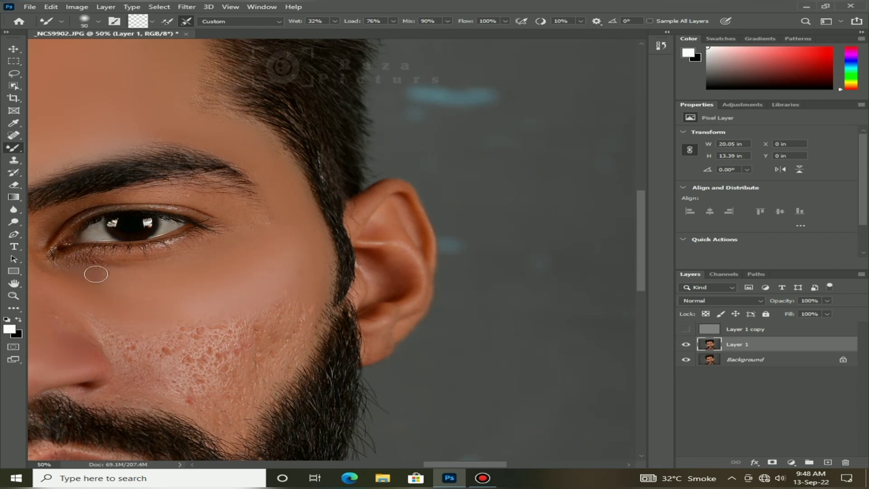
- Smooth the pitted lower part of the image-right cheek with a larger Mixer Brush
key(bracketright)
key(bracketright)
key(bracketright)
key(bracketright)
key(bracketright)
mouse_move(213, 316)
mouse_down()
mouse_move(271, 320)
mouse_move(232, 359)
mouse_move(194, 337)
mouse_move(165, 374)
mouse_move(277, 336)
mouse_move(291, 310)
mouse_move(241, 392)
mouse_up()
- Blend the image-right cheek into the beard and moustache edges with the Mixer Brush reduced to 125 px and below
key(bracketleft)
key(bracketleft)
key(ctrl+plus)
key(bracketleft)
key(bracketleft)
key(bracketleft)
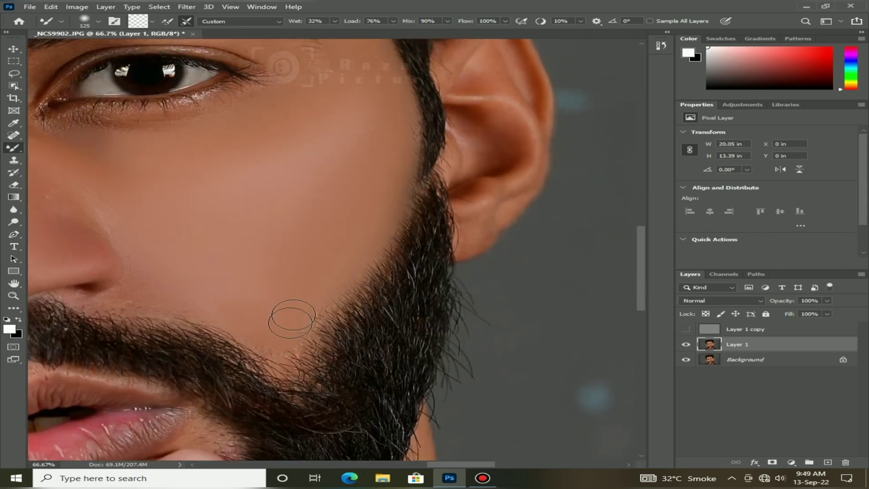
key(bracketleft)
key(bracketleft)
drag(322, 282, 289, 335)
- Smooth the skin around the image-right eye with the Mixer Brush at 80–90 px, then check the face with Layer 1 copy's visibility toggled
mouse_move(314, 273)
mouse_down()
mouse_move(342, 203)
mouse_move(351, 92)
mouse_move(345, 75)
mouse_move(321, 86)
mouse_up()
drag(352, 196, 340, 211)
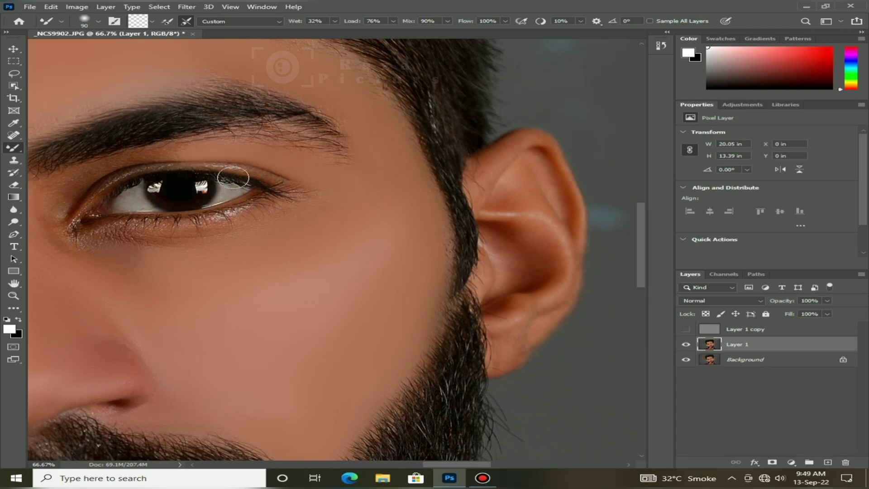
key(ctrl+minus)
key(ctrl+minus)
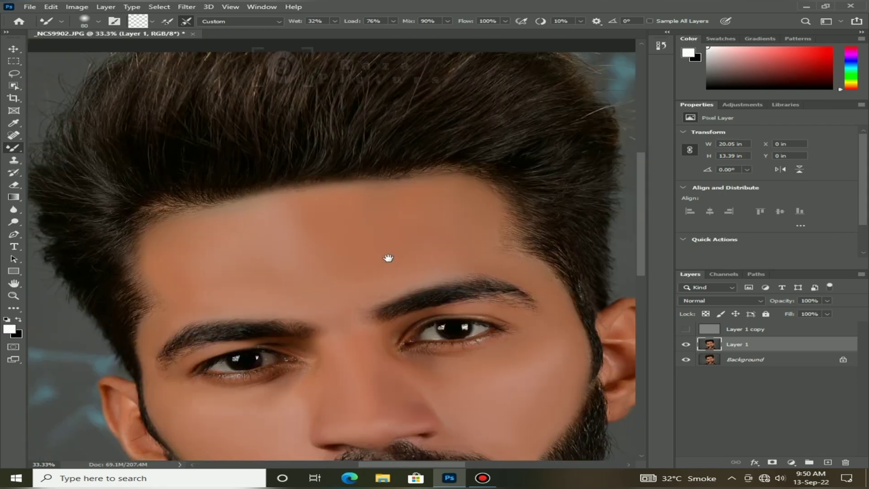
click(686, 329)
- Smooth the small skin patch between the corner of the mouth and the fingertip with the Mixer Brush at 90 px
scroll(246, 151, down, 5)
key(ctrl+plus)
key(bracketright)
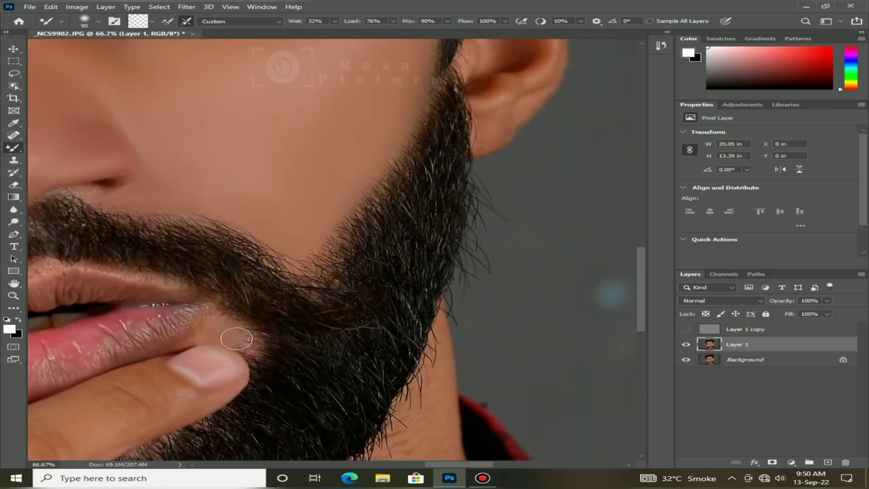
drag(236, 338, 427, 284)
- Smooth the back of the hand and the index finger with the Mixer Brush at about 175–200 px
scroll(420, 289, down, 5)
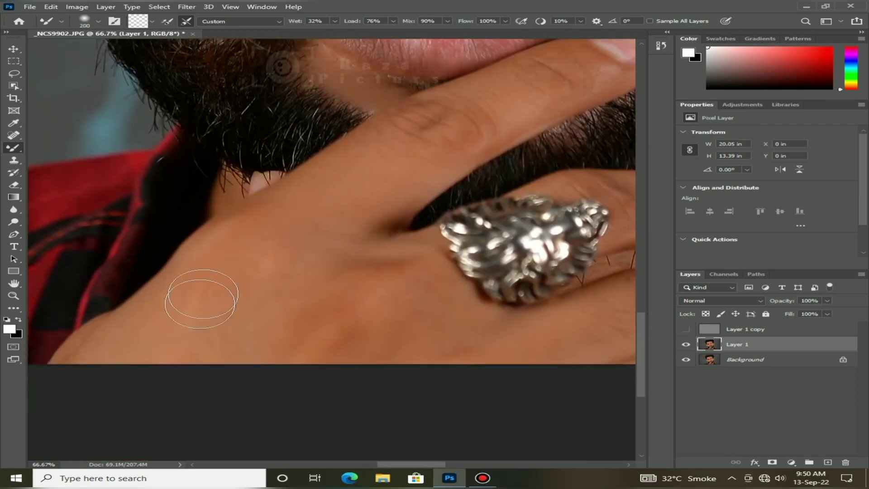
key(bracketright)
key(bracketright)
key(bracketright)
key(bracketright)
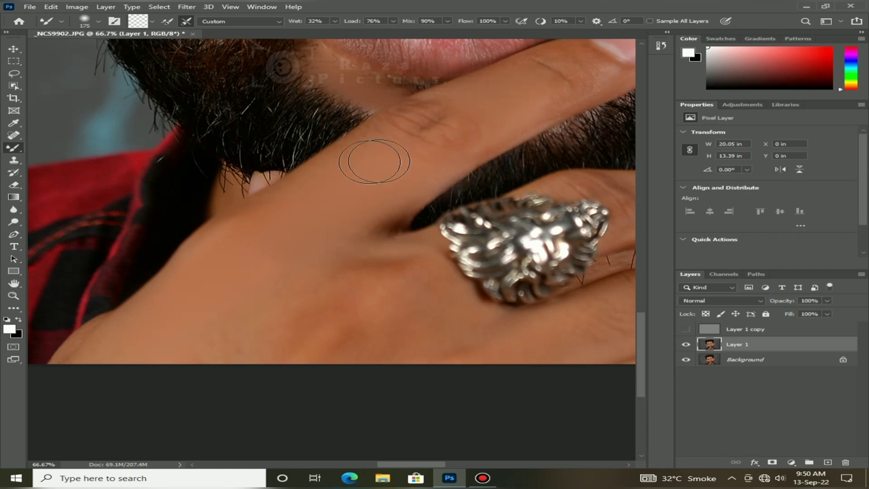
key(bracketright)
- Smooth the fingers around and below the ring with the Mixer Brush reduced to 125 px
scroll(286, 291, right, 5)
scroll(287, 291, up, 1)
key(bracketleft)
key(bracketleft)
key(bracketleft)
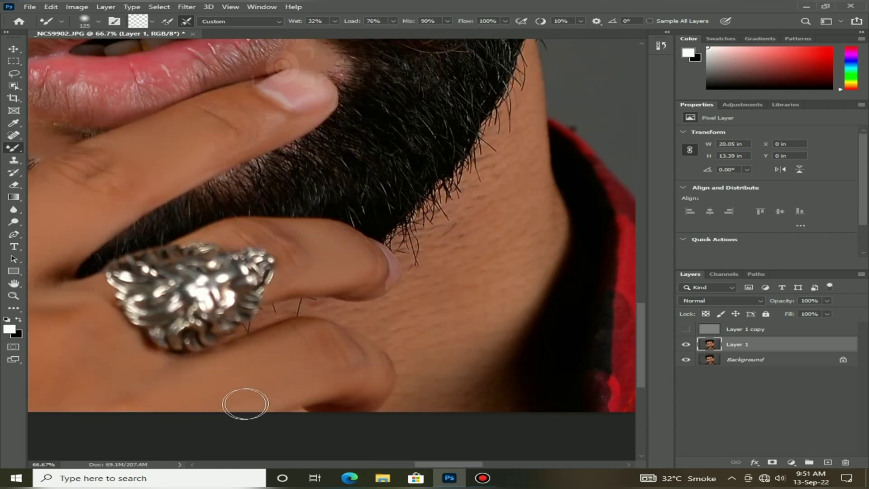
- Smooth the neck skin along the shirt collar with the Mixer Brush at 80 px
scroll(365, 188, right, 4)
scroll(364, 188, up, 1)
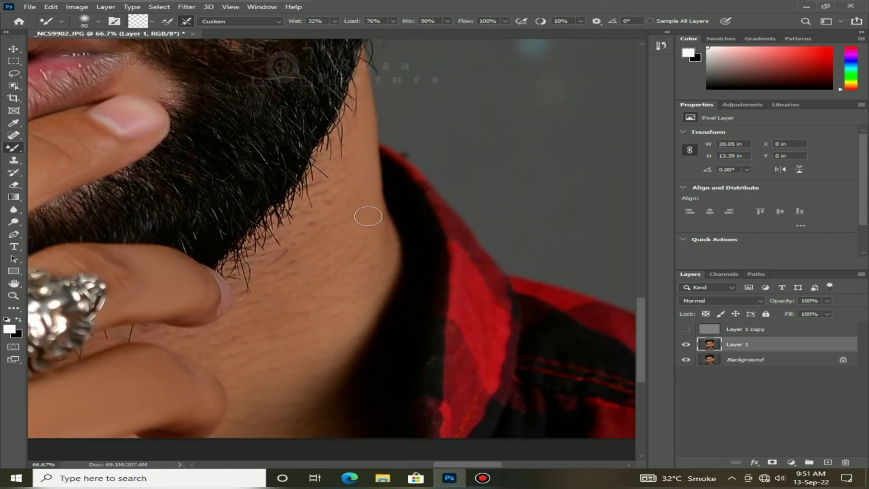
mouse_move(372, 248)
mouse_down()
mouse_move(309, 286)
mouse_move(337, 213)
mouse_up()
- Smooth the middle of the neck with the Mixer Brush at 175 px and the skin beside the beard at 90 px
key(bracketright)
key(bracketright)
key(bracketright)
key(bracketright)
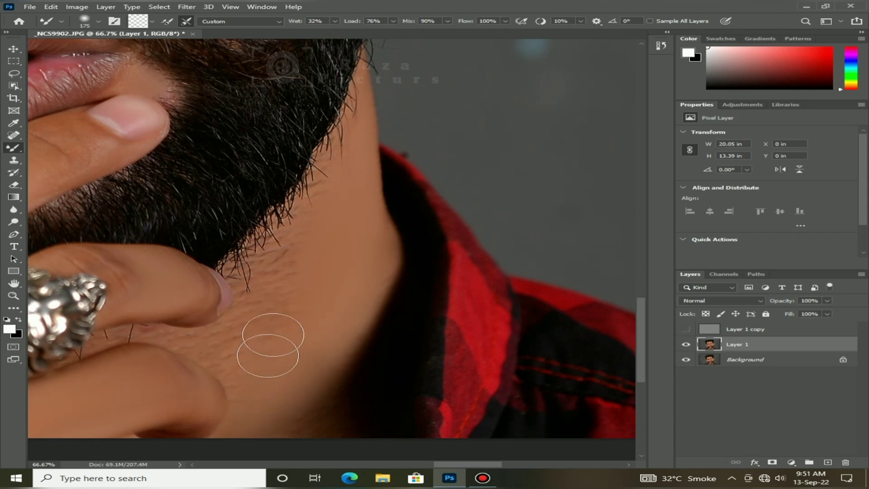
drag(272, 346, 292, 277)
key(bracketleft)
key(bracketleft)
key(bracketleft)
key(bracketleft)
key(bracketleft)
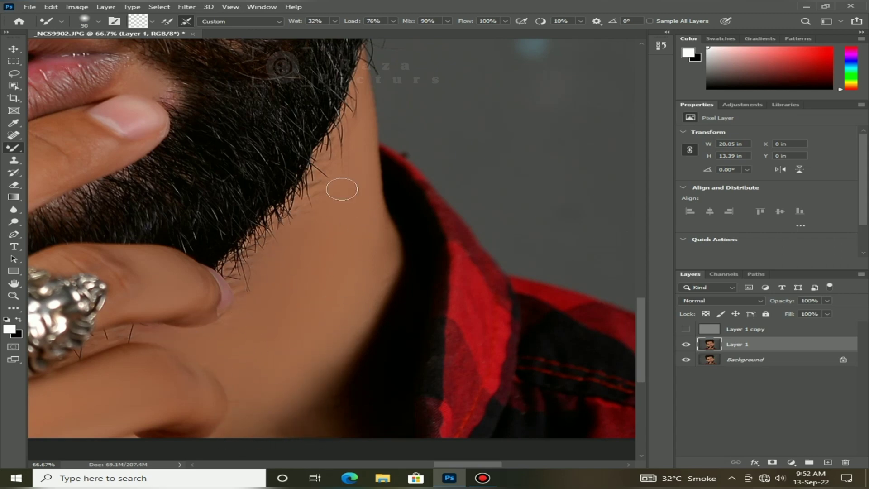
- Show Layer 1 copy and examine the skin texture across the whole portrait
key(ctrl+minus)
key(ctrl+minus)
key(ctrl+minus)
key(ctrl+minus)
key(ctrl+plus)
key(ctrl+minus)
key(ctrl+minus)
click(686, 329)
key(ctrl+plus)
key(ctrl+plus)
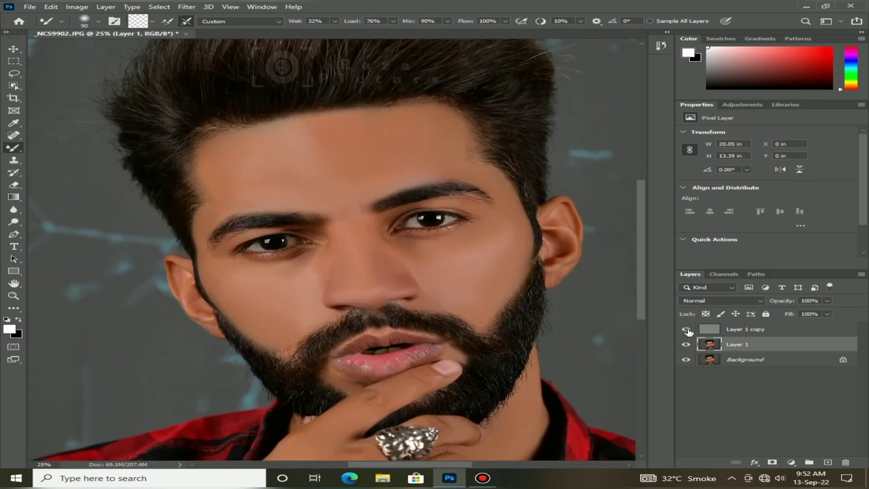
key(ctrl+plus)
key(ctrl+plus)
key(ctrl+plus)
scroll(337, 334, down, 2)
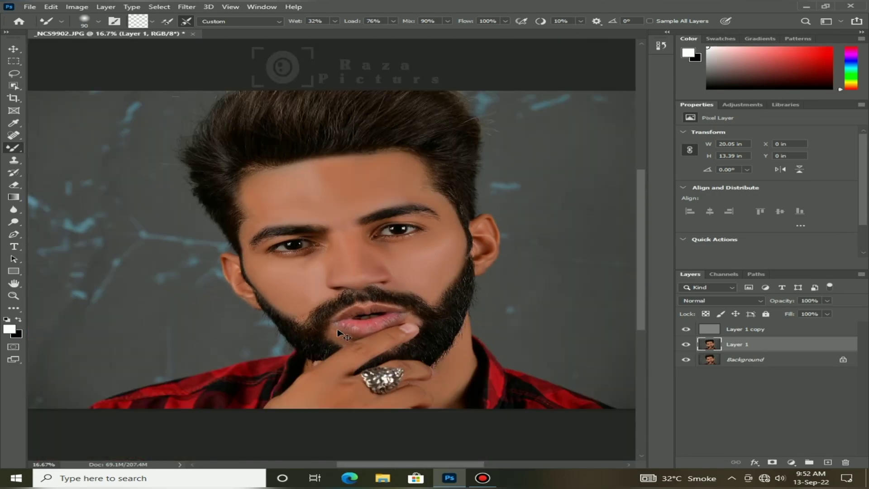
- Smooth the skin of both ears on Layer 1 with the Mixer Brush at 60 px, keeping Layer 1 copy hidden
scroll(271, 317, up, 1)
key(j)
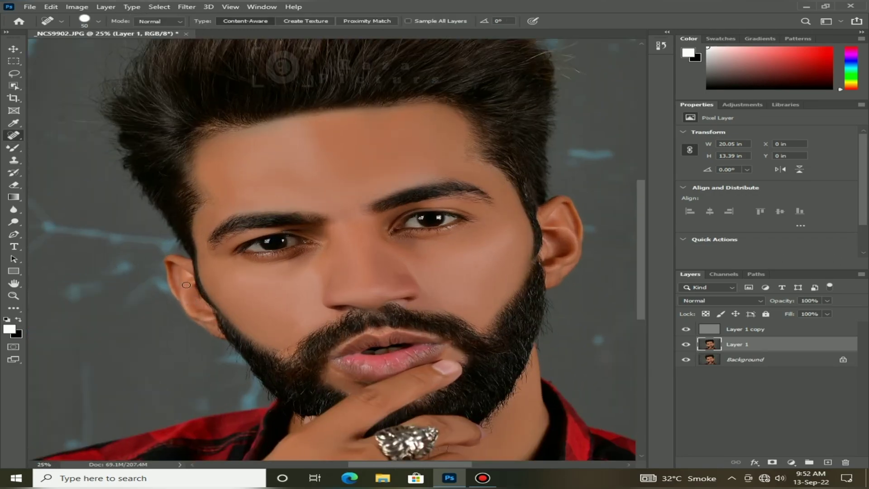
key(b)
scroll(281, 300, up, 1)
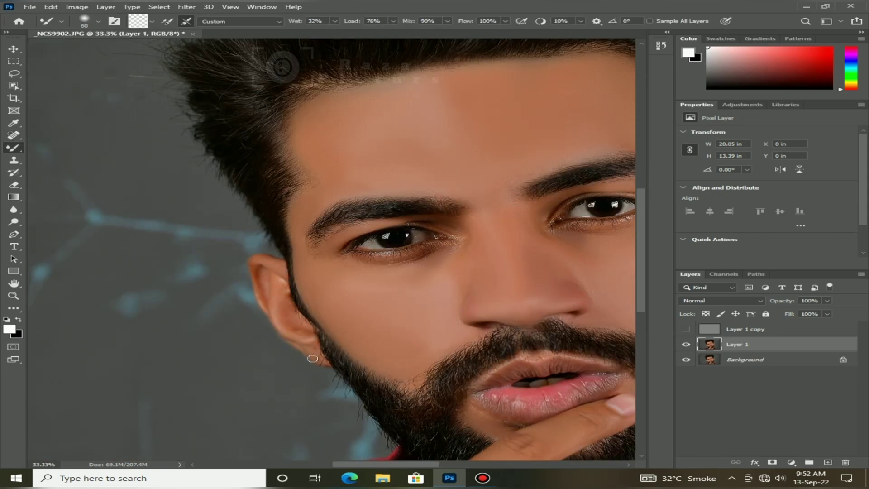
scroll(427, 294, right, 5)
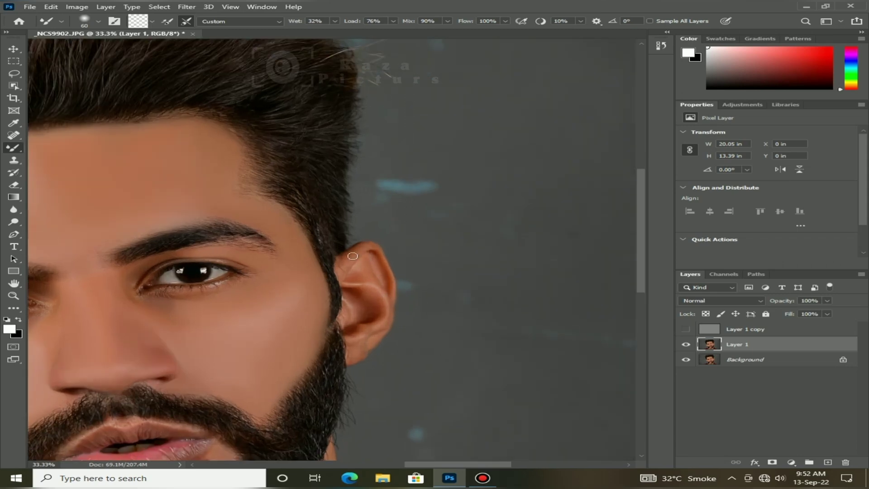
key(ctrl+0)
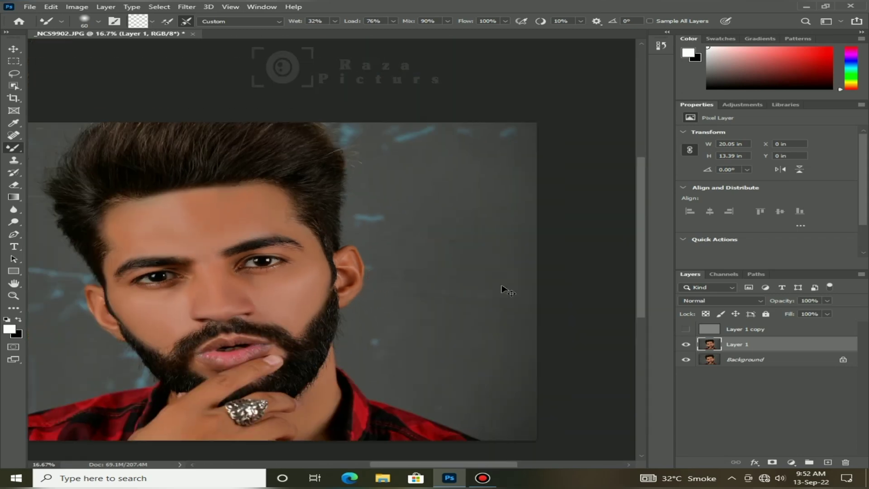
- Turn Layer 1 copy's visibility back on and compare the face up close with and without its texture
click(686, 329)
key(ctrl+plus)
key(ctrl+plus)
key(ctrl+plus)
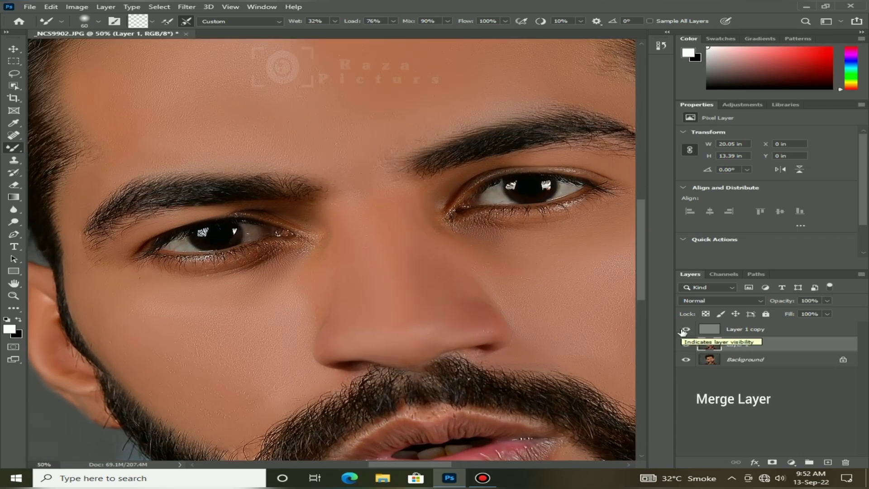
click(686, 329)
key(ctrl+minus)
key(ctrl+minus)
key(ctrl+minus)
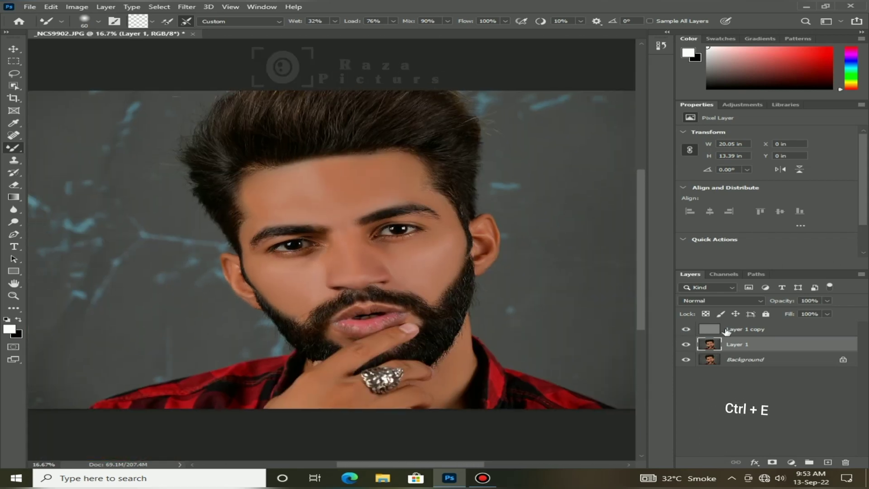
- Merge Layer 1 copy down into Layer 1 and duplicate the merged layer
click(726, 331)
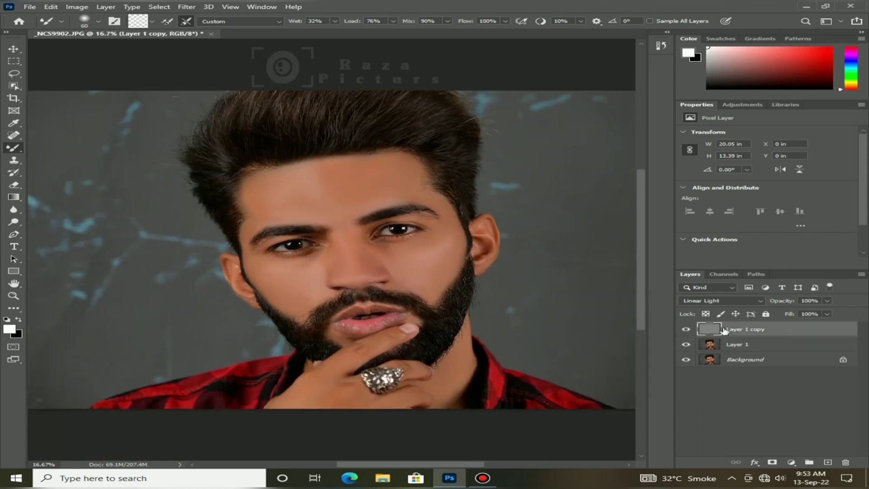
key(ctrl+e)
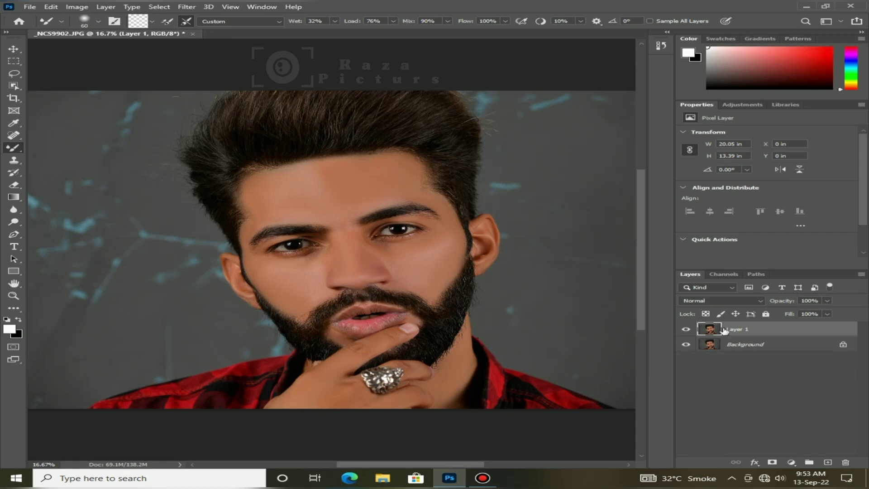
key(ctrl+j)
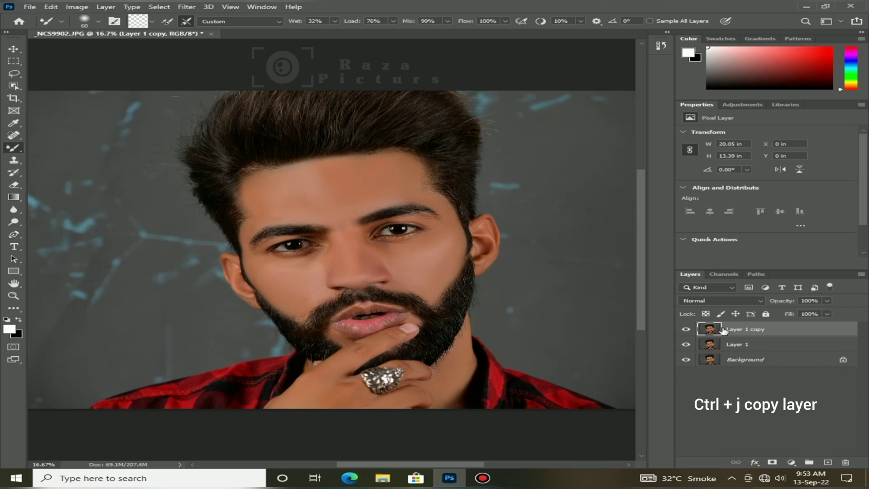
- Choose the Dodge tool for retouching the image-left eye on Layer 1 copy
key(ctrl+minus)
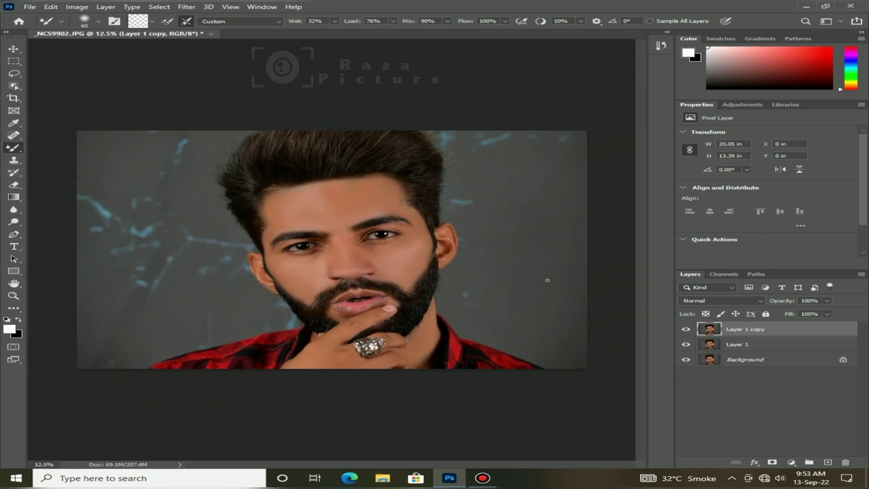
scroll(296, 235, up, 4)
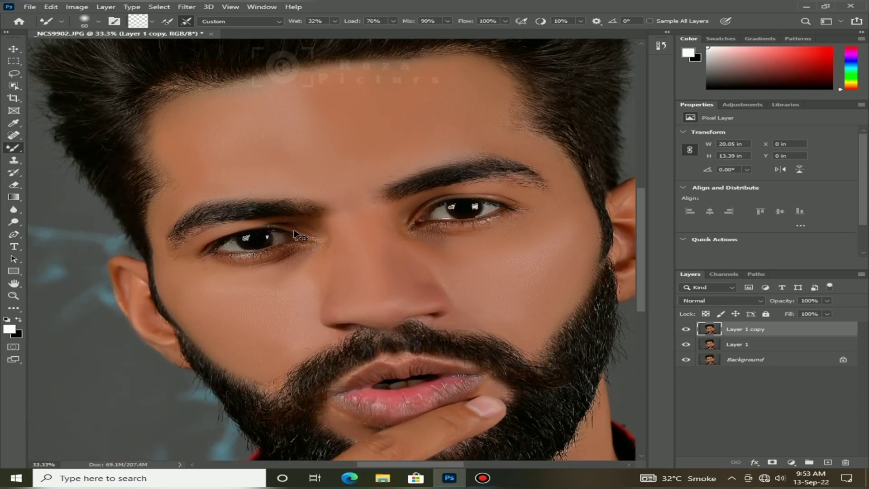
scroll(297, 235, up, 2)
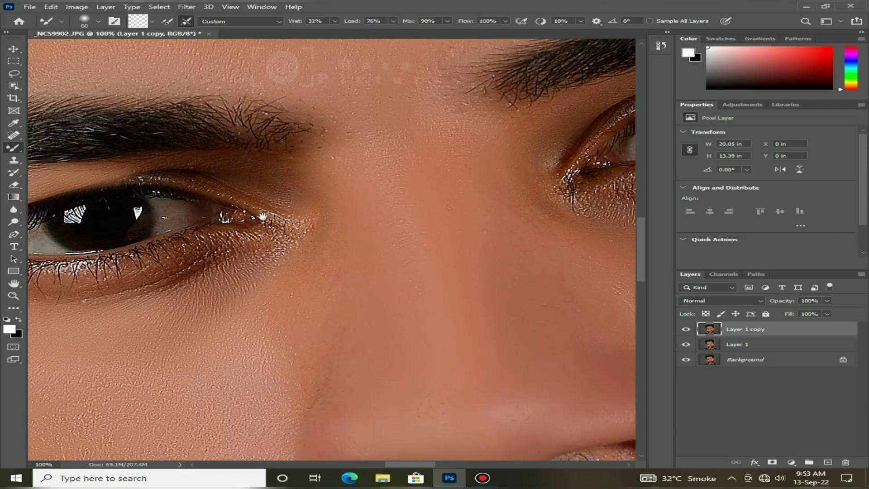
drag(300, 237, 435, 312)
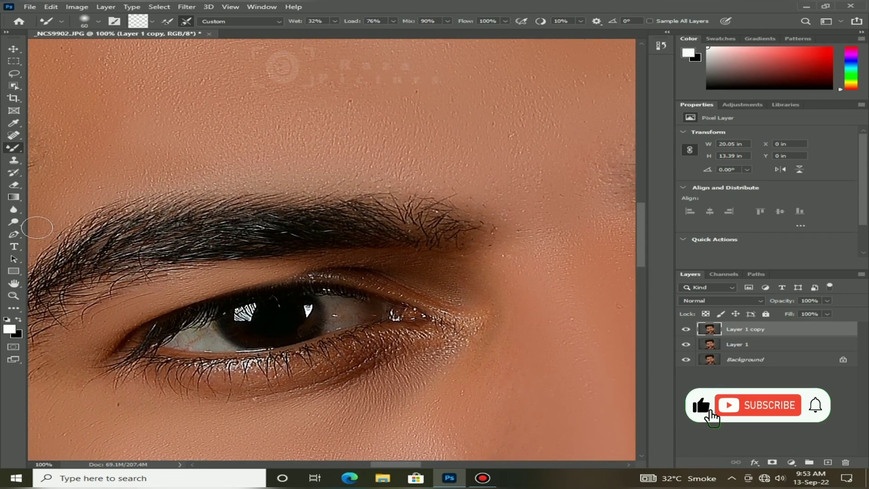
click(14, 212)
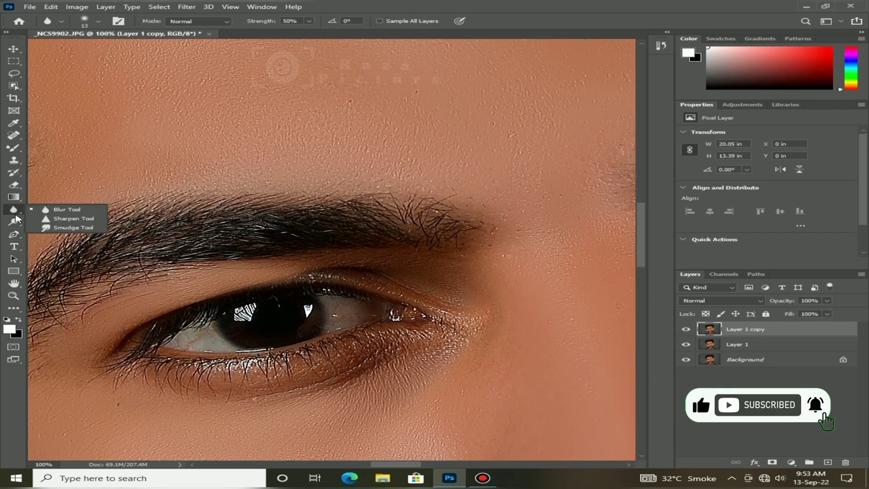
drag(14, 221, 58, 221)
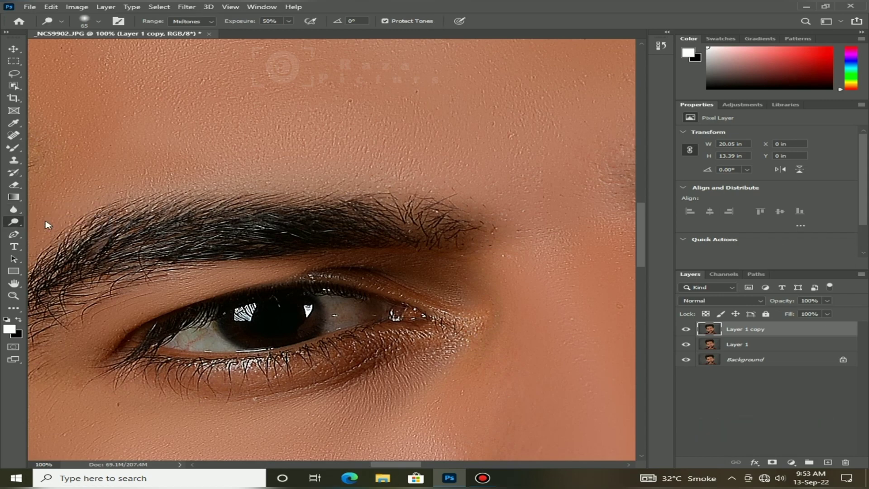
- Set the Dodge tool to the Midtones range at 50% exposure with a soft brush of 0% hardness
key(ctrl+plus)
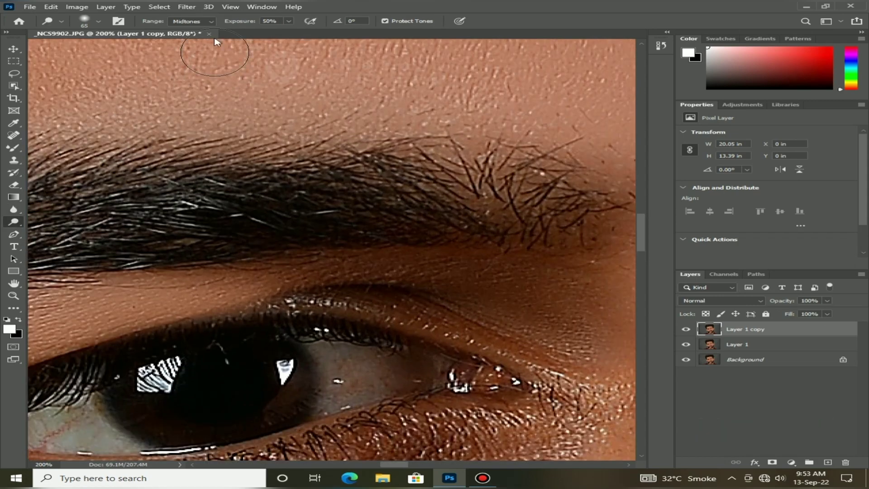
click(212, 21)
click(207, 36)
click(289, 21)
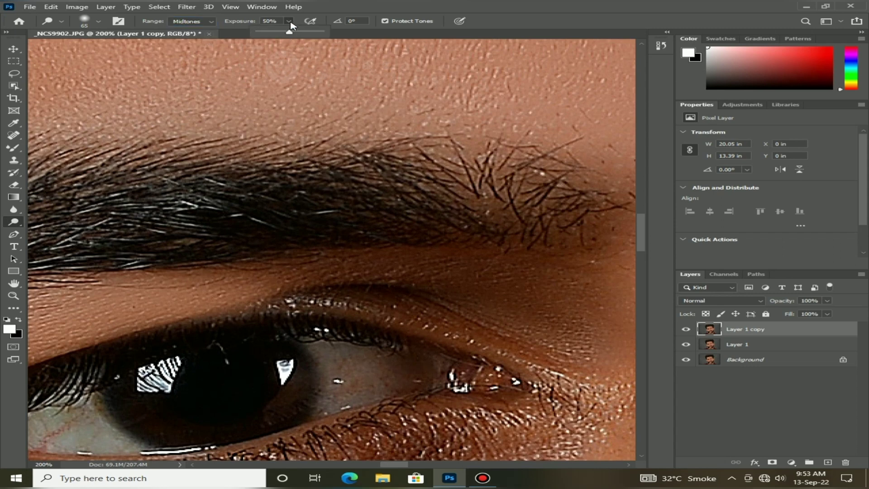
click(99, 22)
click(56, 130)
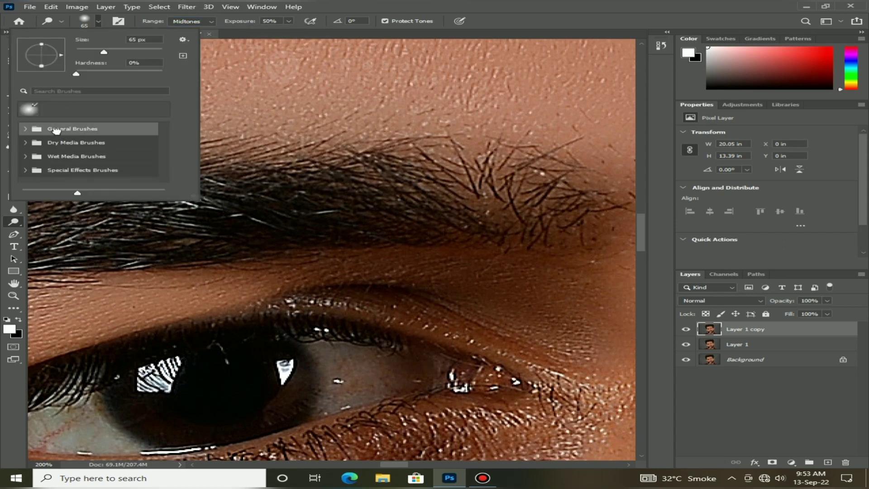
key(Return)
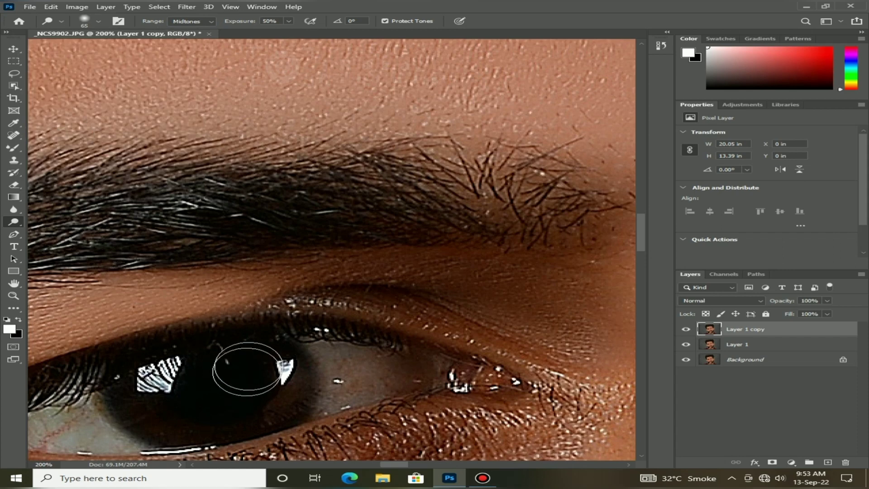
- Brighten the lower part of the image-left iris with the Dodge tool at 15 px, increasing to 25 px
key(bracketleft)
key(bracketleft)
key(bracketleft)
key(bracketleft)
key(bracketleft)
key(bracketleft)
key(bracketleft)
key(bracketleft)
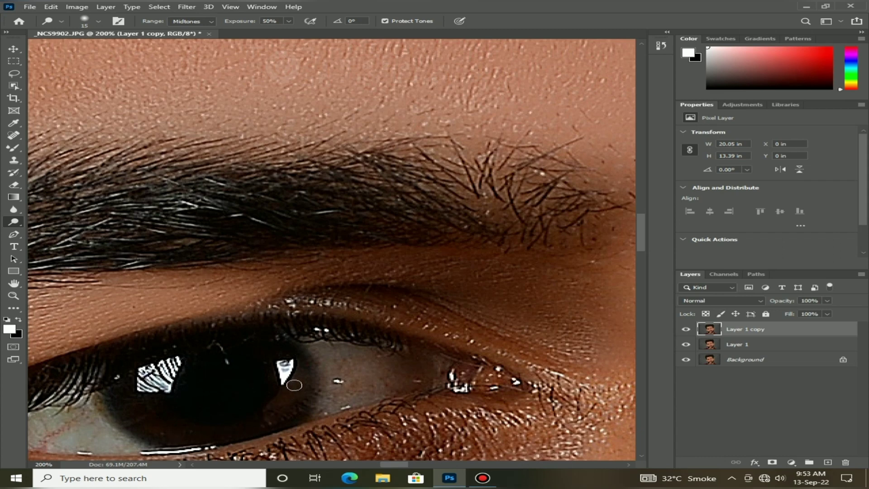
key(bracketright)
key(bracketright)
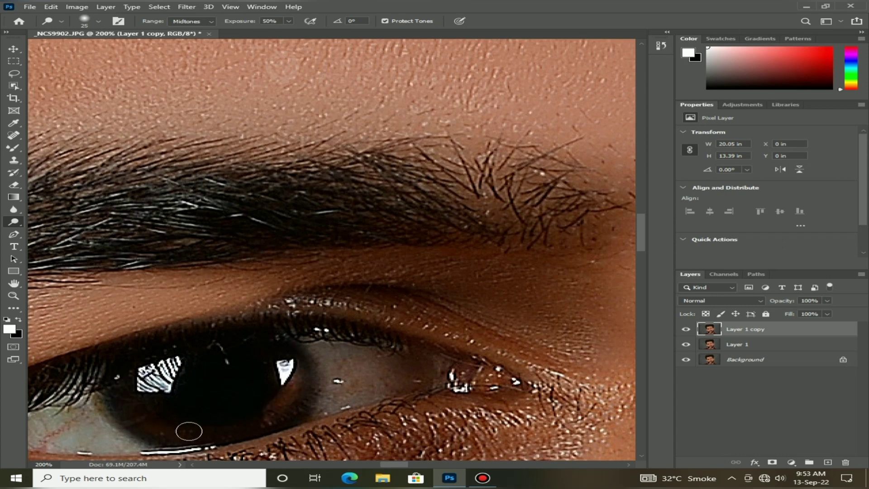
- Compare the image-left eye with Layer 1 copy hidden and shown, and dodge the iris's lower and inner edge further at 25 px
click(686, 329)
click(686, 330)
drag(494, 295, 399, 254)
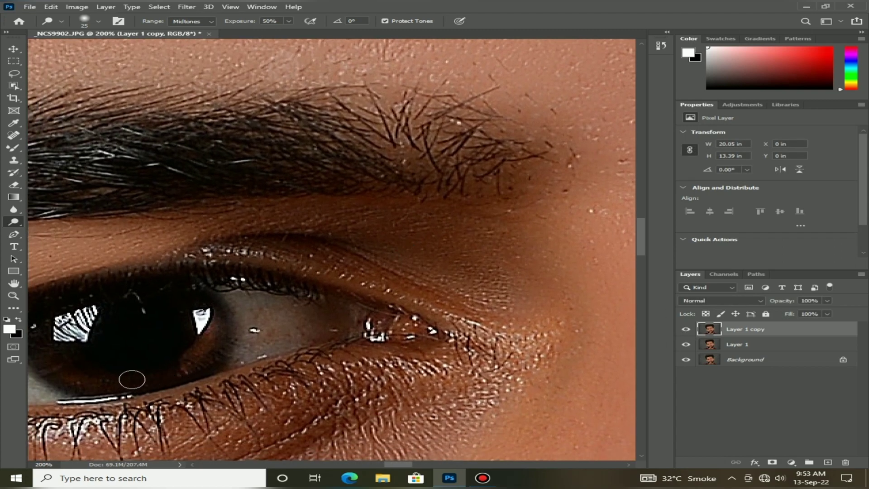
mouse_move(193, 367)
mouse_down()
mouse_move(136, 378)
mouse_move(156, 377)
mouse_move(192, 366)
mouse_move(86, 378)
mouse_move(102, 384)
mouse_move(51, 367)
mouse_move(41, 346)
mouse_move(64, 377)
mouse_move(97, 380)
mouse_move(198, 362)
mouse_move(210, 342)
mouse_move(210, 306)
mouse_move(198, 292)
mouse_move(212, 325)
mouse_move(201, 296)
mouse_move(202, 355)
mouse_up()
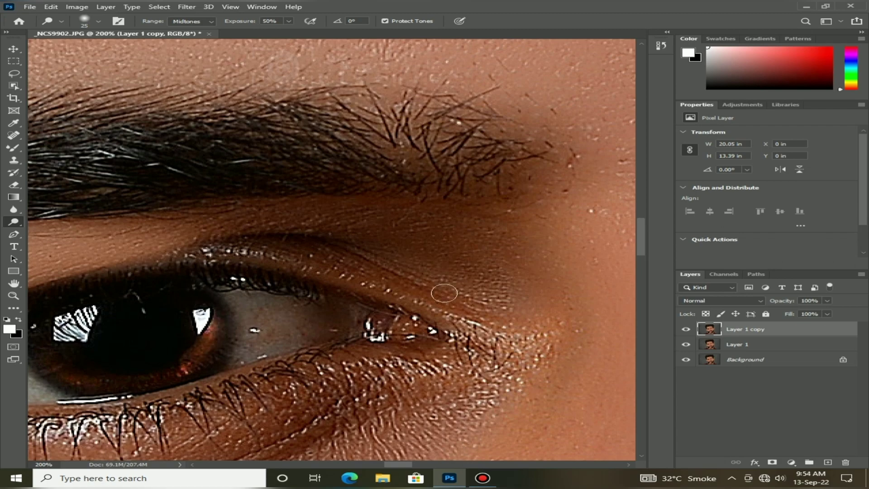
- Brighten the lower part of the image-right iris with the Dodge tool at 25 px
drag(442, 293, 248, 327)
mouse_move(2, 323)
mouse_down()
mouse_move(423, 256)
mouse_move(465, 283)
mouse_move(376, 354)
mouse_up()
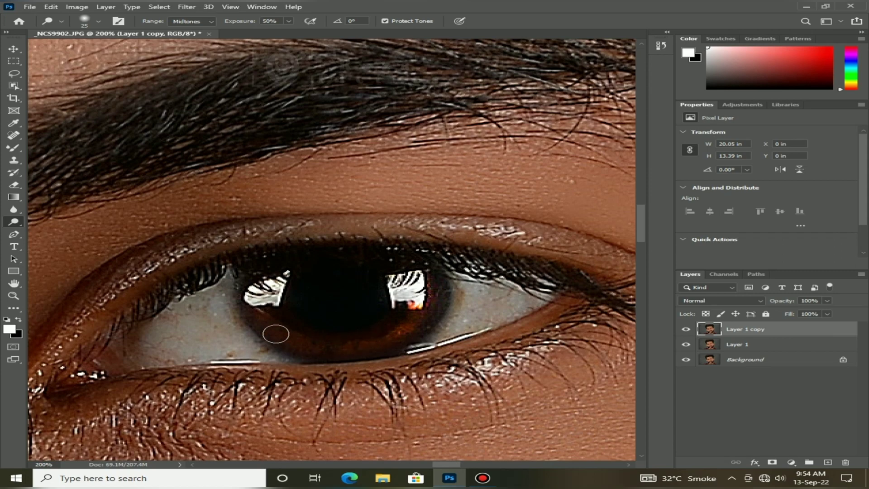
- Merge Layer 1 copy down into Layer 1 and hide Layer 1 to compare the retouch with the original portrait
scroll(260, 327, down, 5)
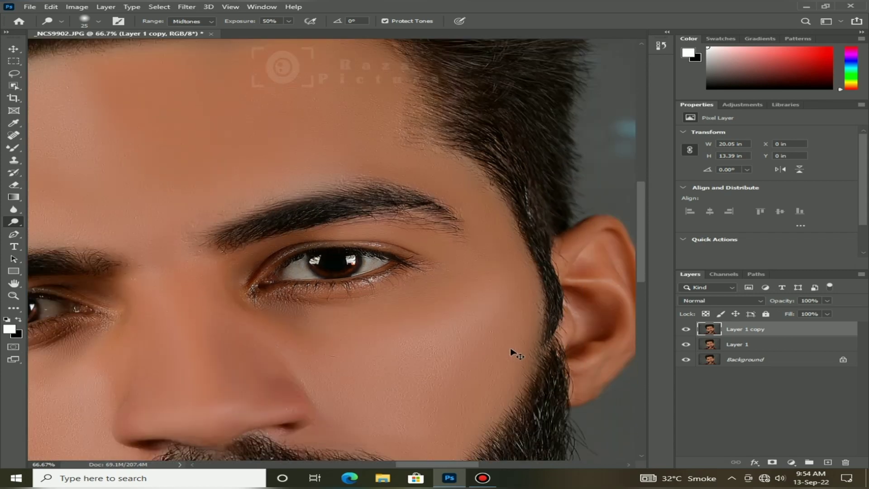
scroll(545, 349, down, 1)
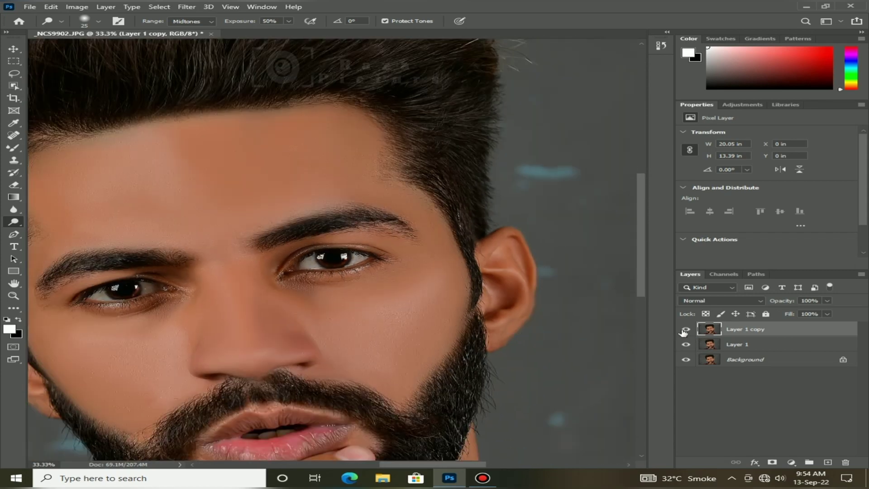
key(ctrl+minus)
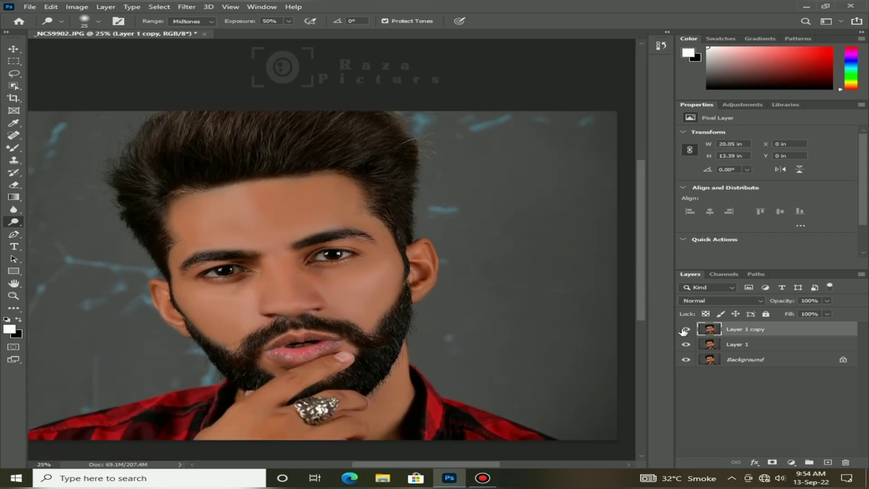
key(ctrl+minus)
key(ctrl+minus)
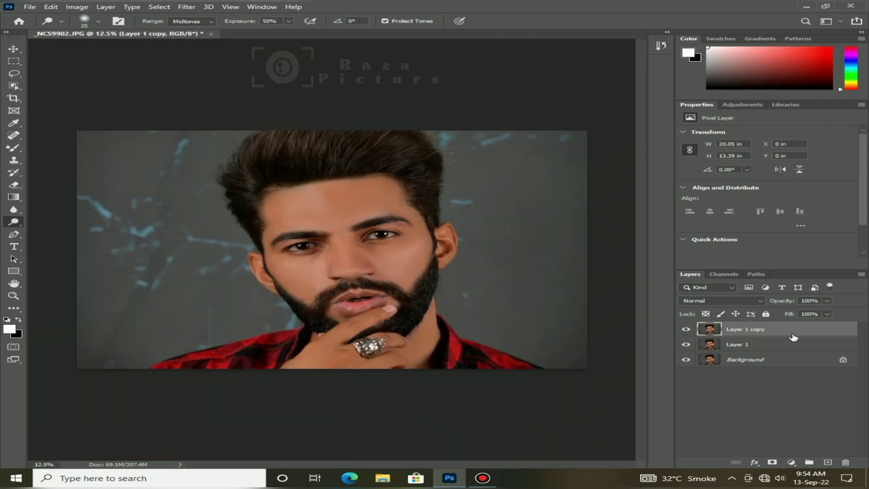
key(Delete)
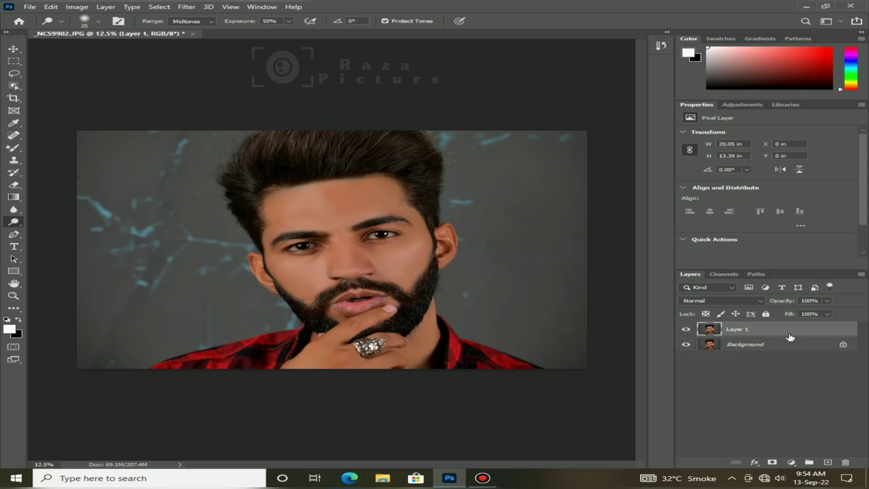
click(686, 331)
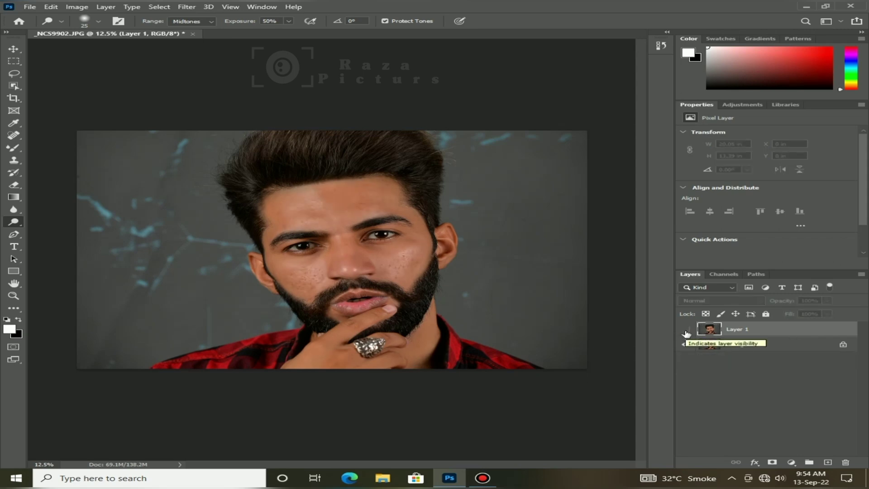
- Show Layer 1 and set its Camera Raw Filter tones to Exposure +0.10, Contrast +13, Highlights +4, Shadows +12, Whites -7 and Blacks -12
click(686, 330)
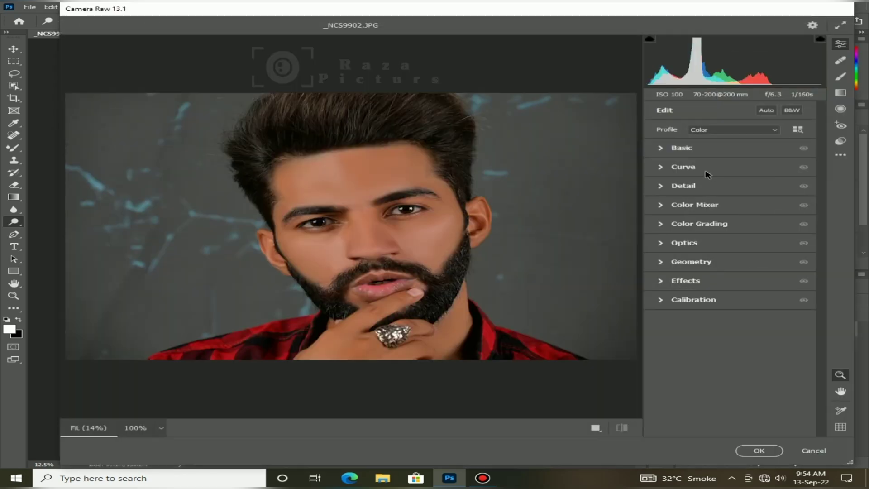
click(661, 149)
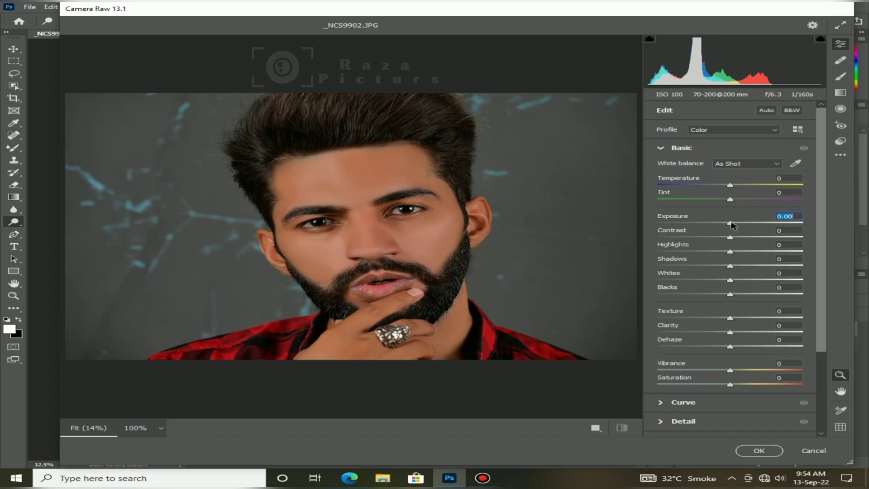
drag(732, 224, 739, 266)
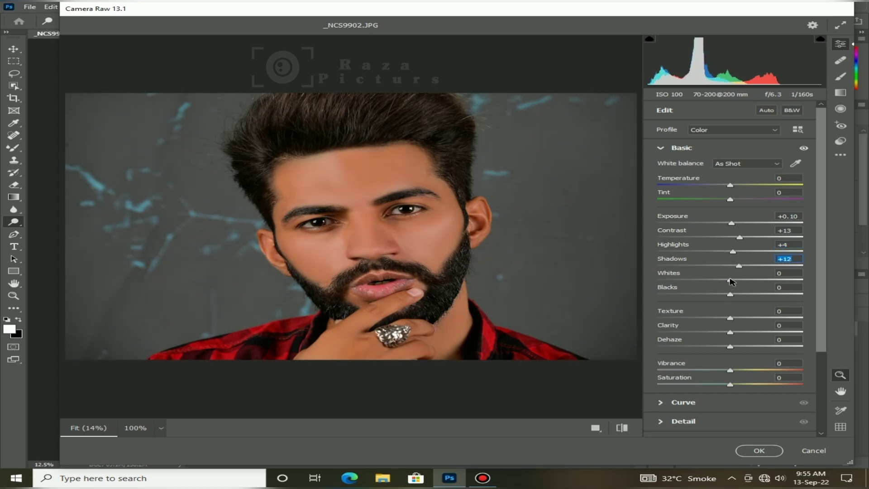
click(725, 280)
drag(733, 295, 724, 296)
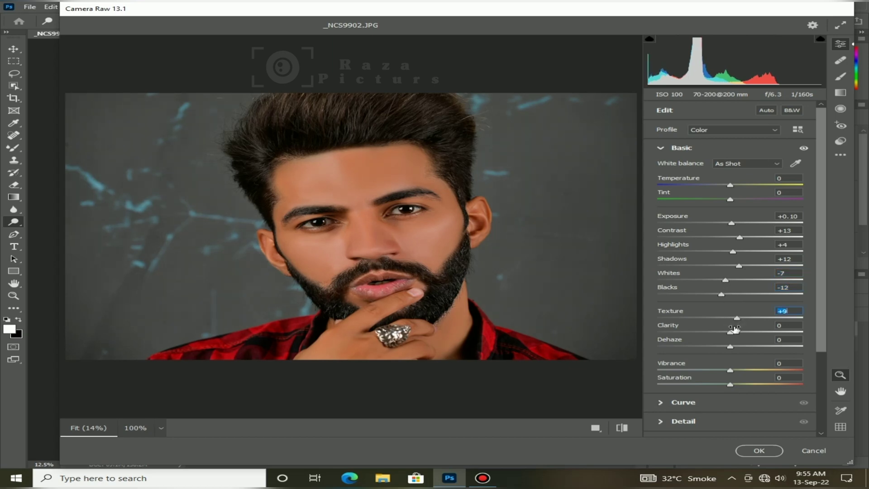
- Set the Basic adjustments to Texture +9, Clarity +7, Dehaze -12, Vibrance -12 and Saturation -11
drag(735, 334, 719, 348)
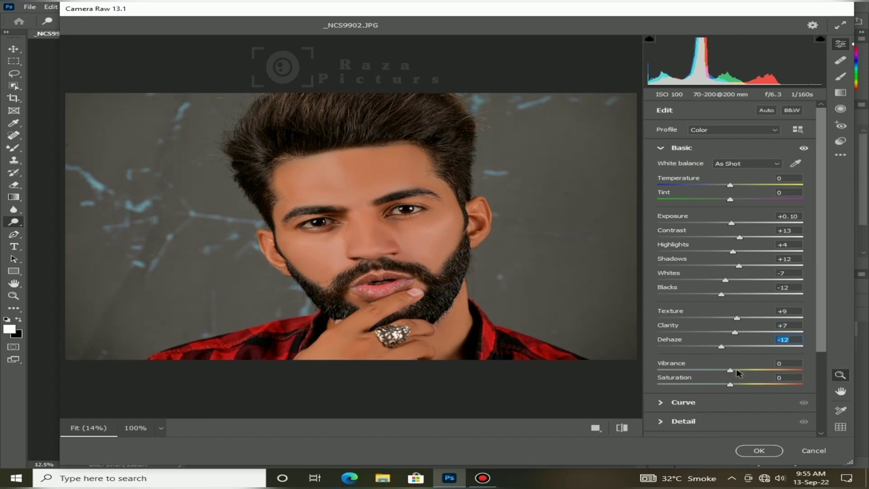
mouse_move(729, 384)
mouse_down()
mouse_move(721, 386)
mouse_move(723, 371)
mouse_up()
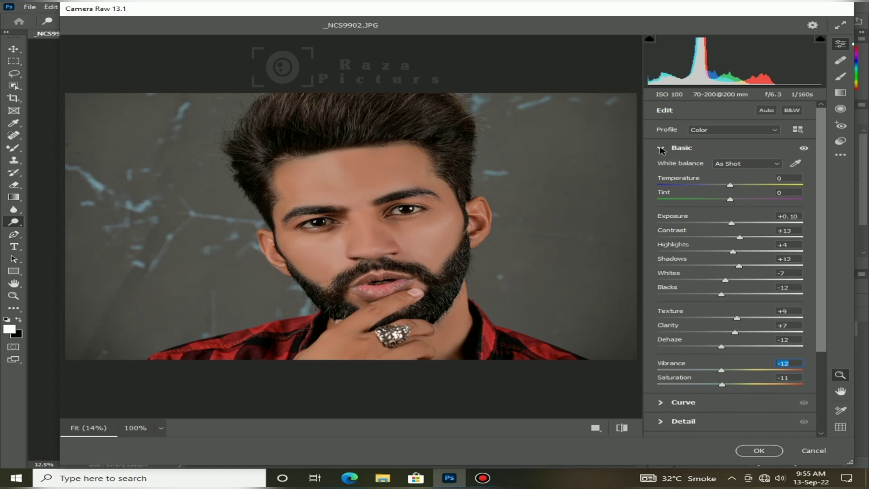
click(660, 148)
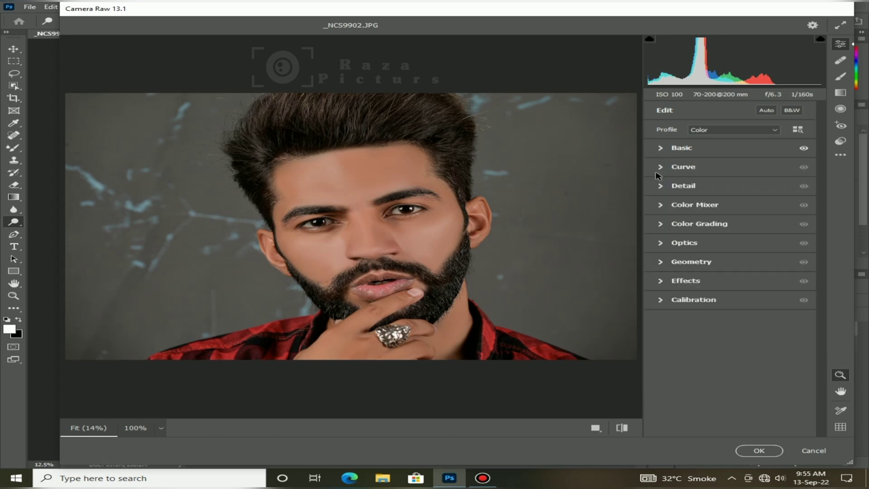
- Shape the parametric tone curve with Highlights +4, Lights +5, Darks -17 and Shadows +10
click(658, 170)
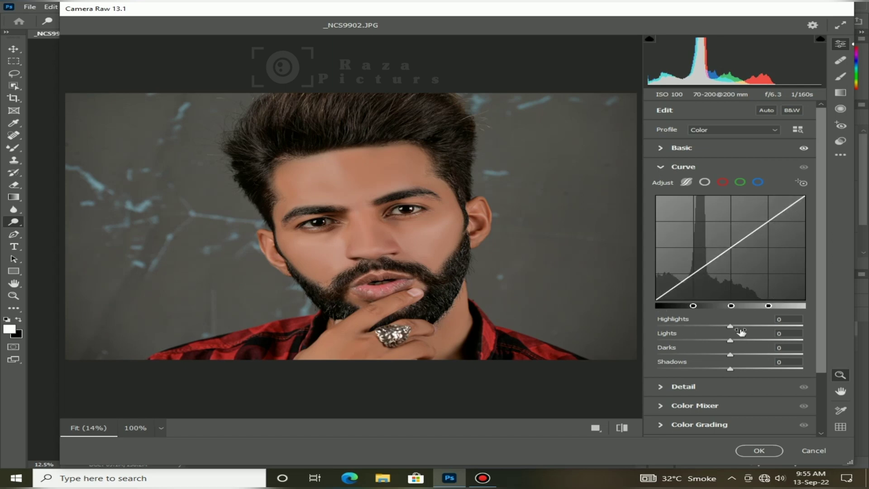
drag(730, 339, 736, 326)
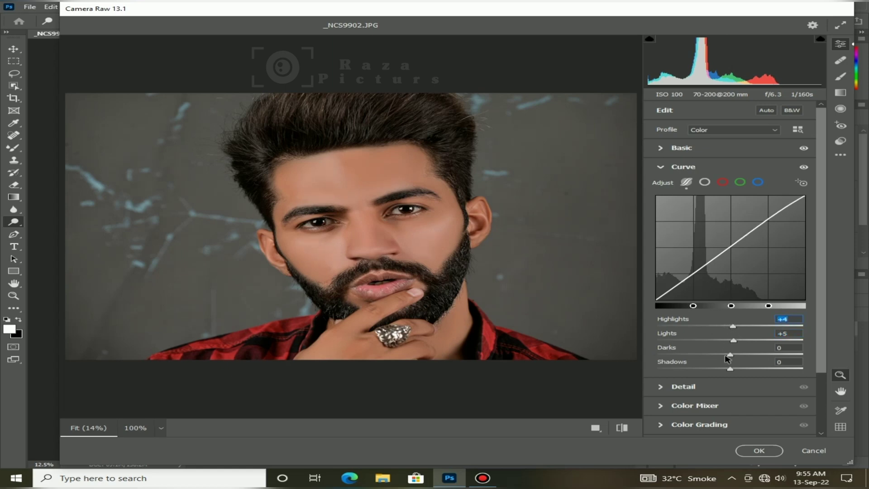
mouse_move(731, 358)
mouse_down()
mouse_move(719, 355)
mouse_move(738, 367)
mouse_up()
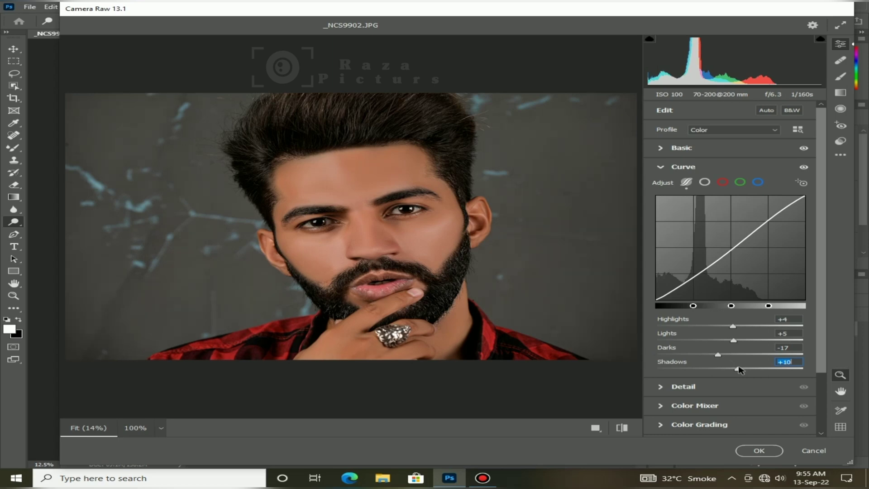
click(662, 167)
- Set the HSL saturation of Oranges to -22 and Reds to +28 in the Color Mixer
click(661, 206)
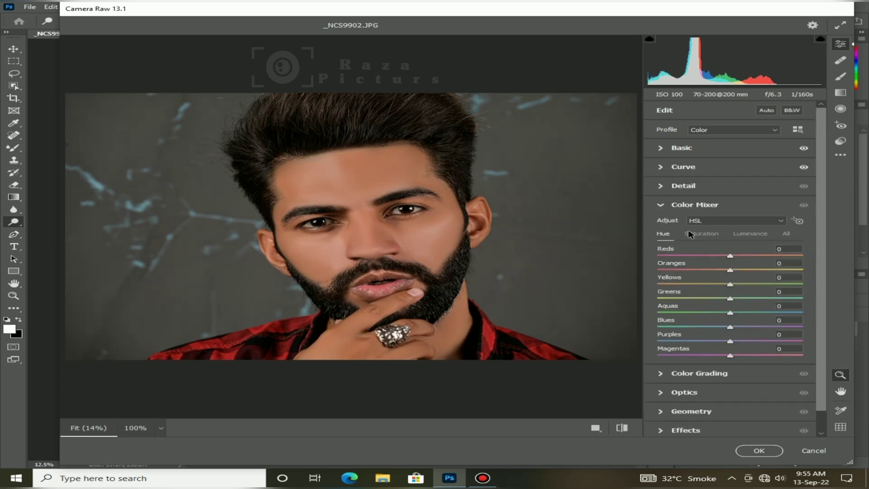
click(716, 234)
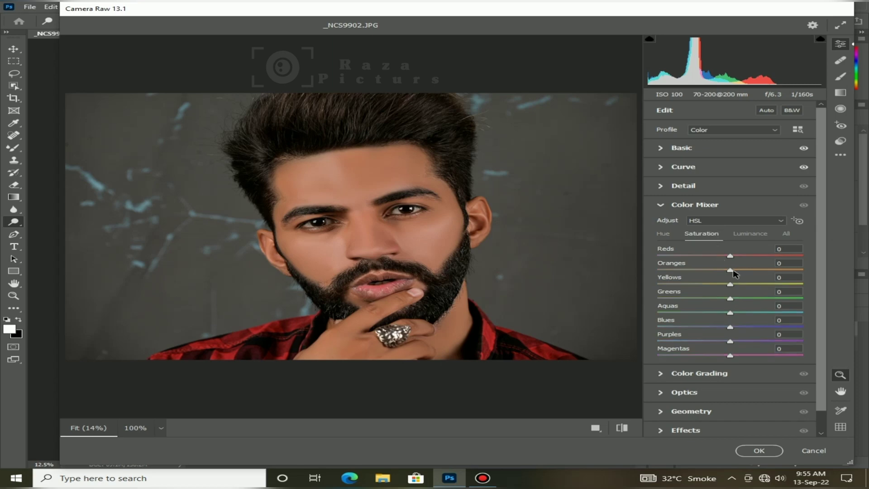
drag(731, 272, 714, 271)
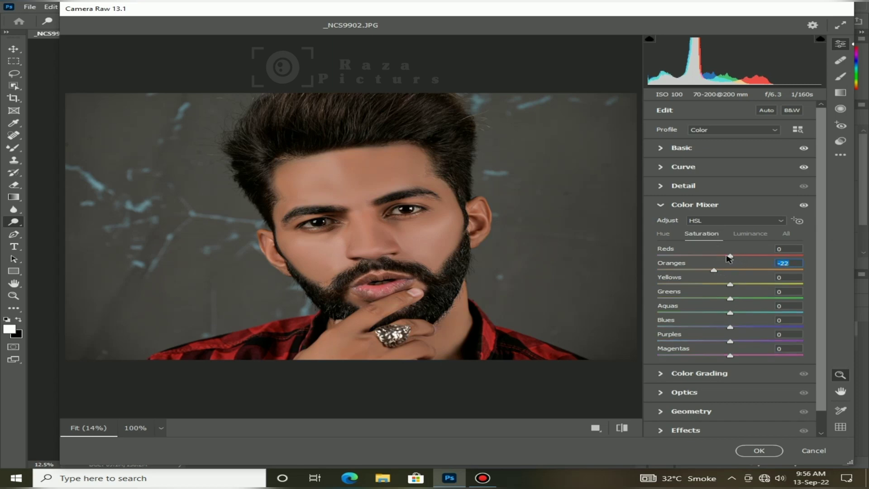
drag(742, 257, 751, 257)
- Set the Color Mixer luminance of Oranges to +10 and Yellows to +18, and the saturation of Yellows to -21
key(ctrl+alt+shift+l)
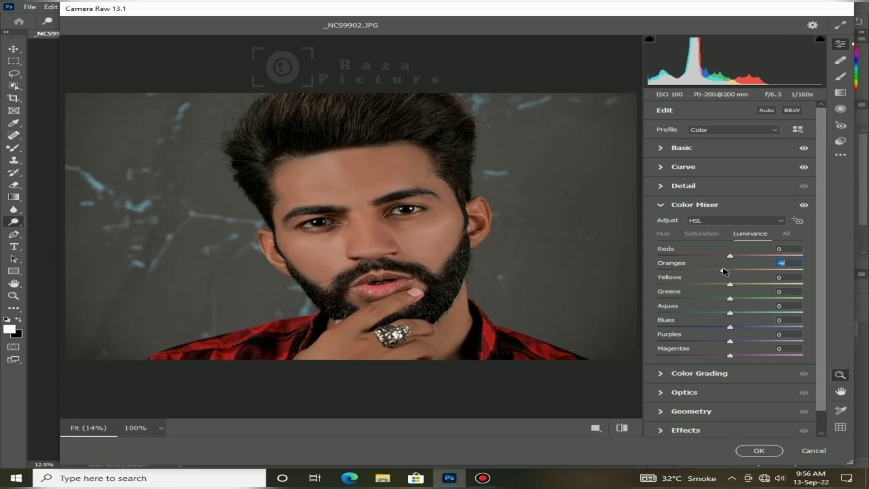
drag(724, 272, 739, 271)
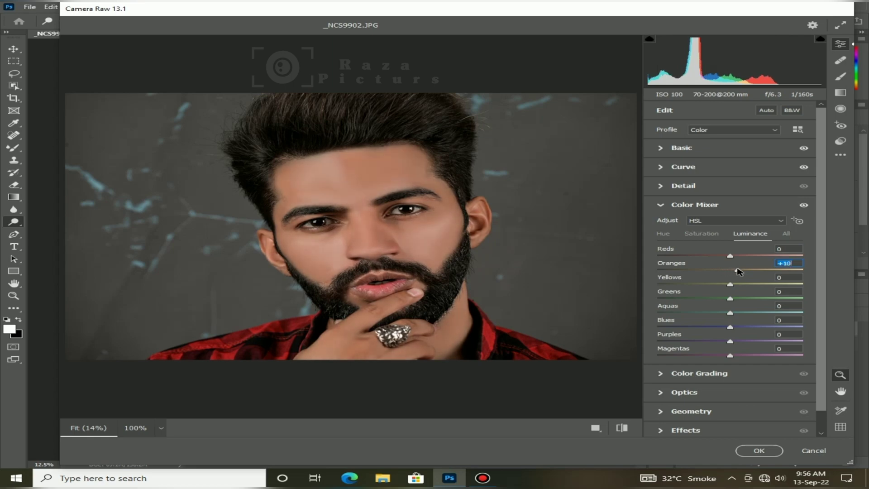
click(715, 235)
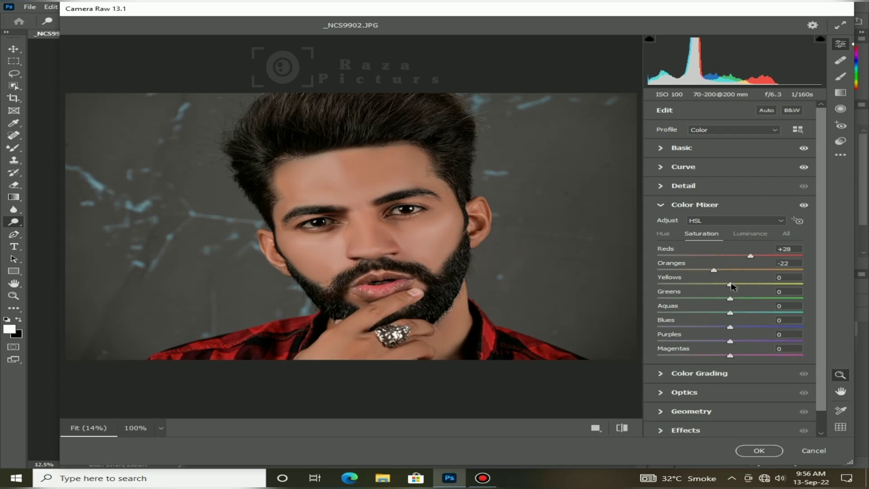
drag(731, 284, 719, 289)
click(749, 234)
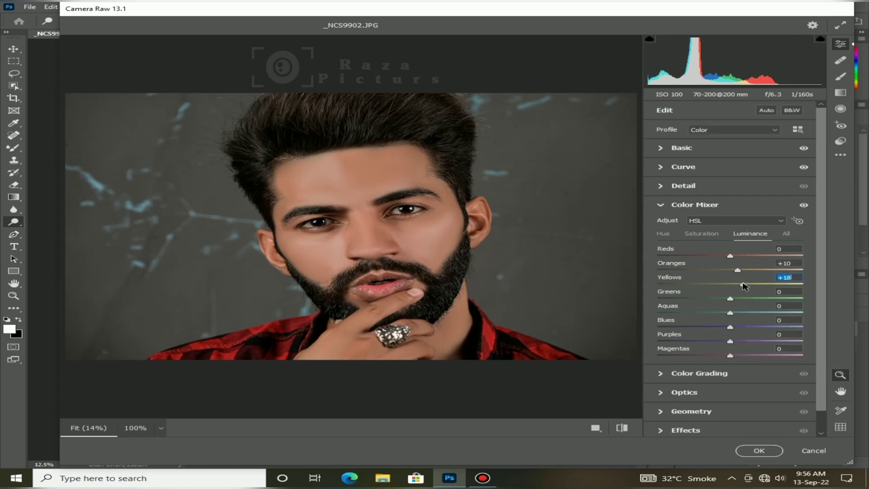
- Set the Color Mixer hue of Blues to -18 and Reds to -7
click(710, 235)
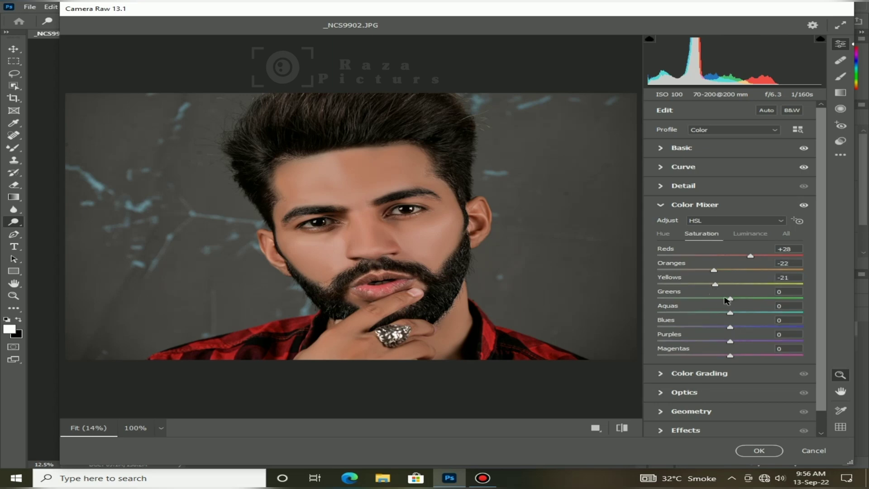
drag(726, 300, 717, 328)
click(663, 233)
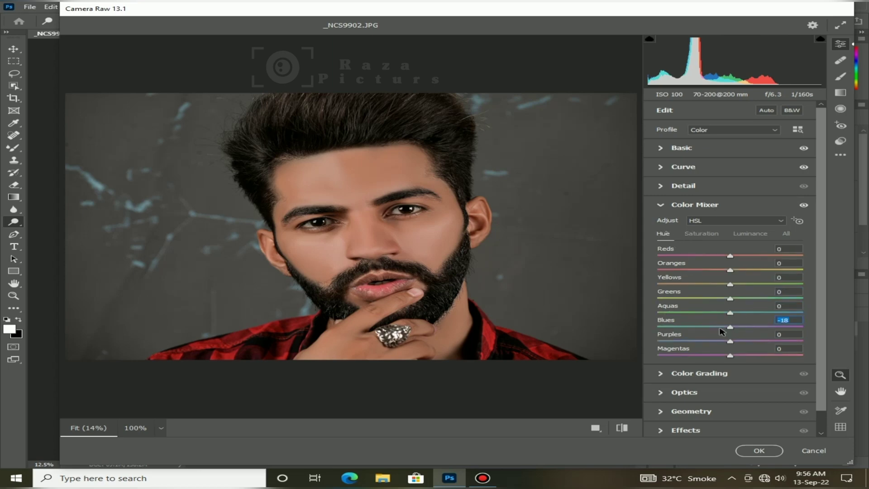
click(722, 257)
drag(722, 258, 724, 257)
click(670, 207)
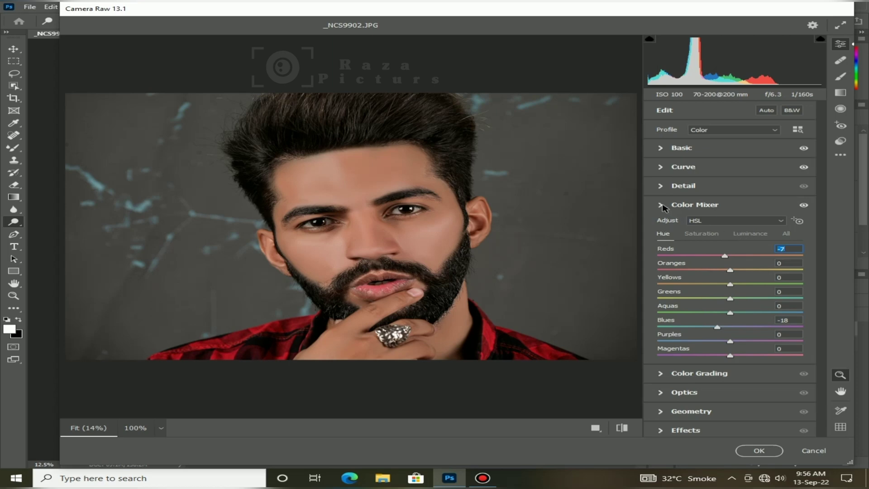
- Color grade the midtones at hue 72, saturation 7, shadows at hue 45, saturation 15, and highlights at hue 50, saturation 17, and adjust the balance
click(662, 224)
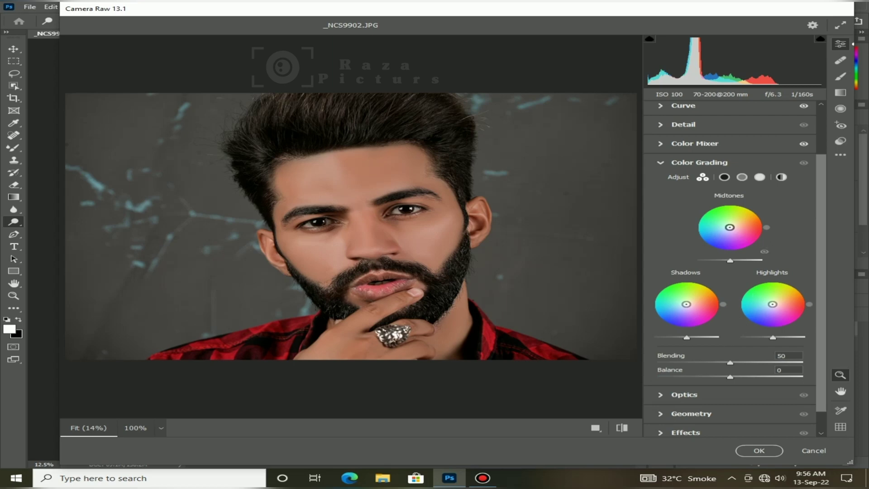
drag(729, 227, 730, 226)
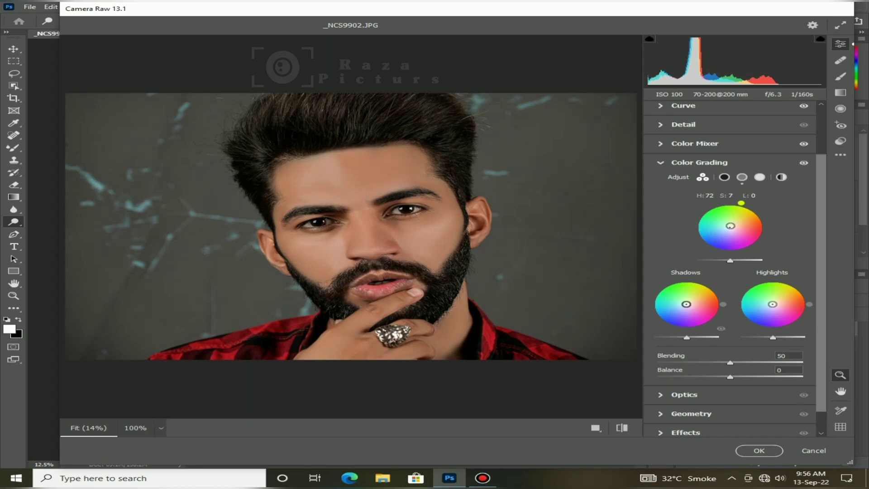
drag(686, 305, 689, 301)
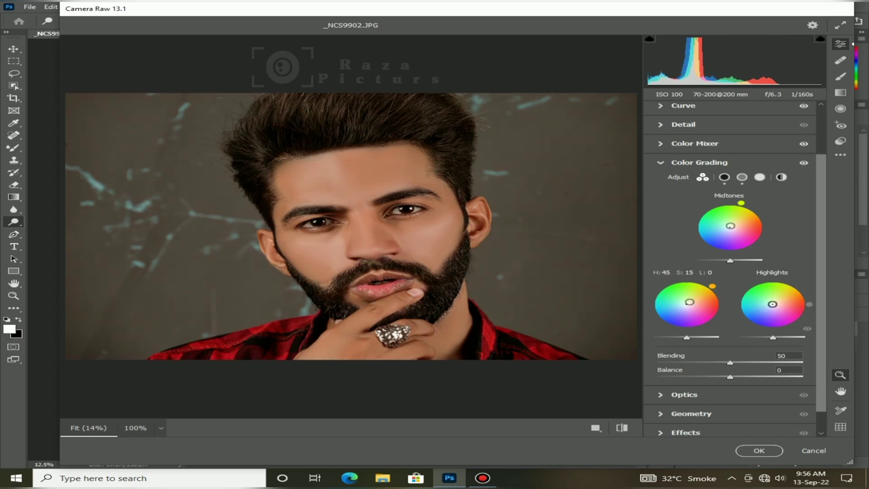
drag(772, 304, 776, 302)
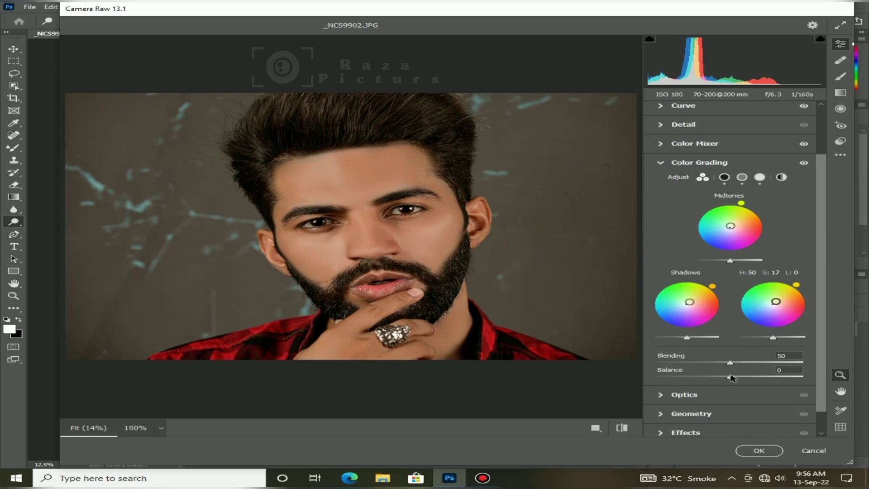
mouse_move(730, 377)
mouse_down()
mouse_move(699, 381)
mouse_move(733, 382)
mouse_up()
click(661, 163)
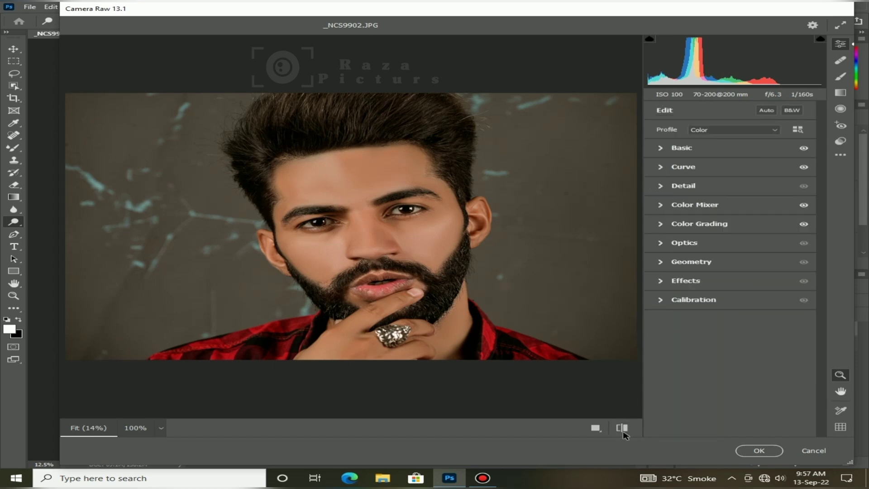
- Copy the current settings to Before in the side-by-side comparison and apply the Camera Raw adjustments to the layer
click(597, 433)
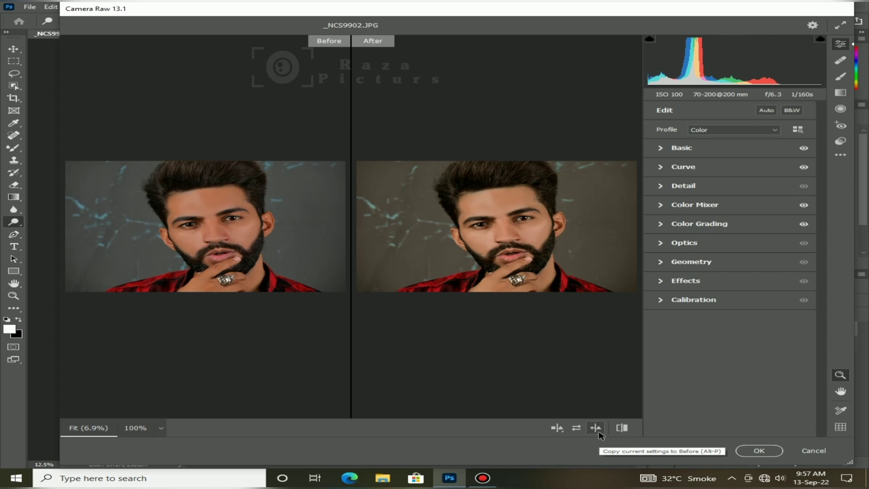
click(597, 431)
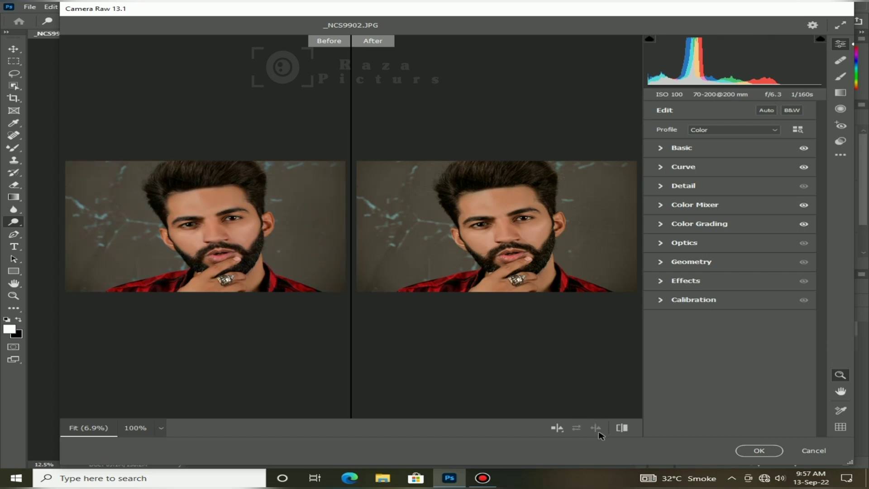
click(759, 450)
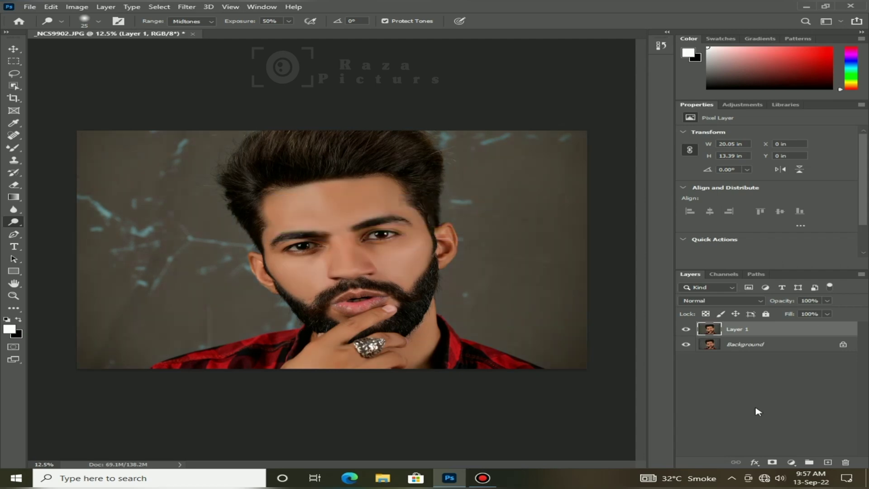
- Compare the edited portrait with the original by hiding and showing Layer 1, both close up on the face and at full view
key(ctrl+plus)
key(ctrl+plus)
key(ctrl+plus)
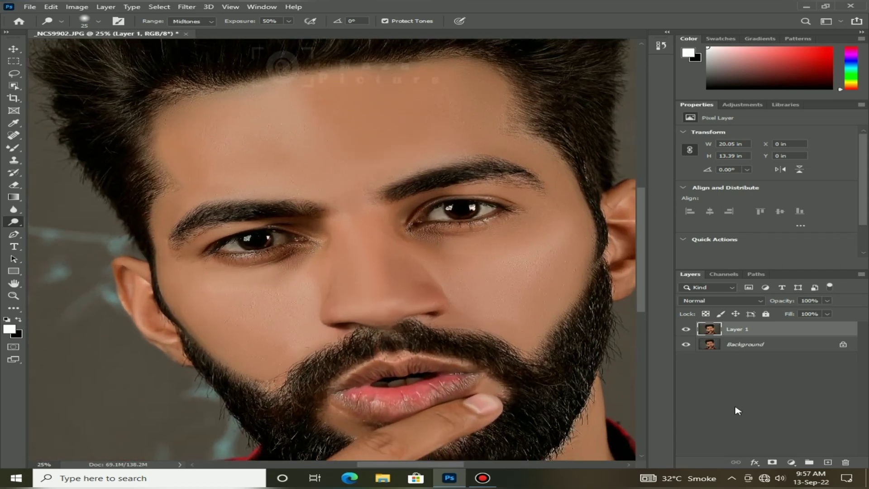
key(ctrl+plus)
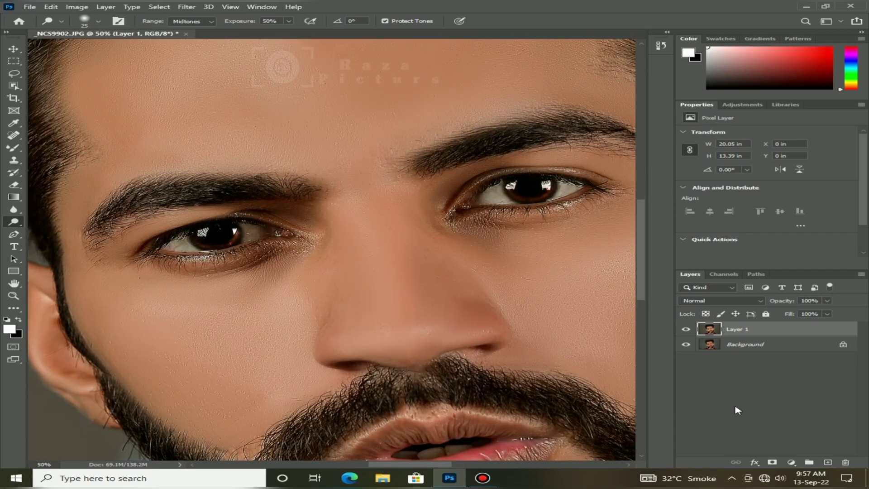
click(686, 329)
click(686, 333)
key(ctrl+minus)
key(ctrl+minus)
key(ctrl+minus)
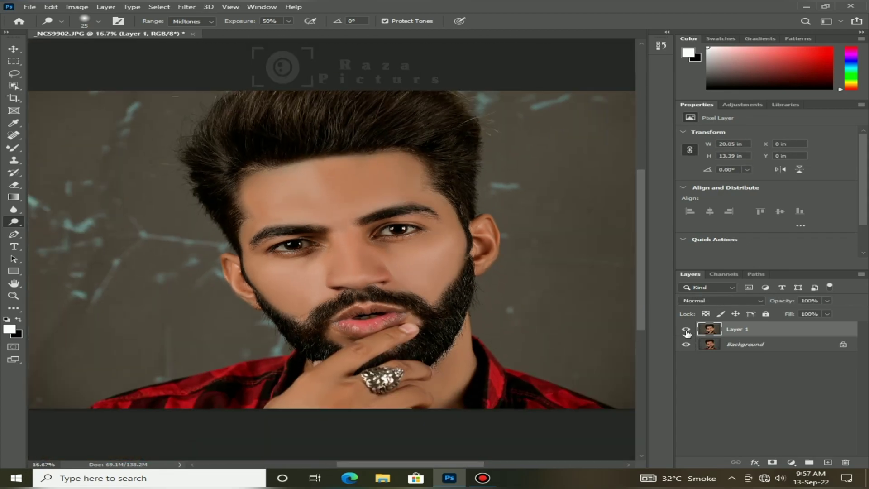
key(ctrl+minus)
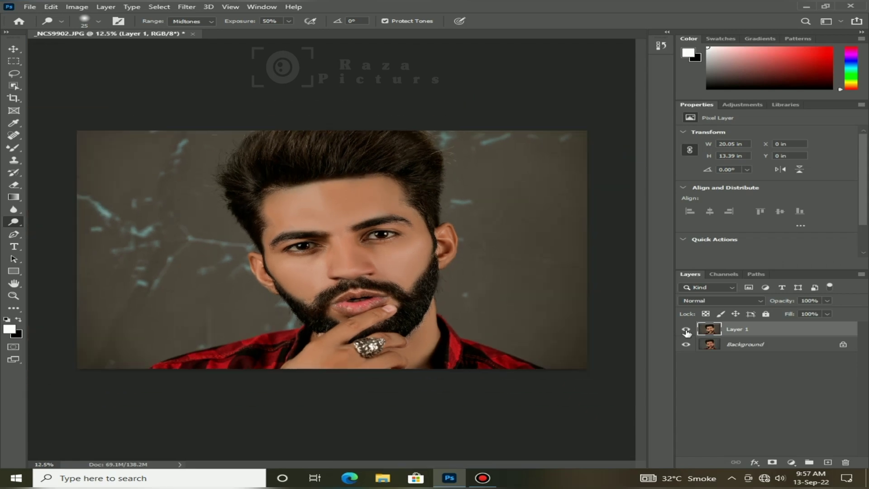
click(686, 333)
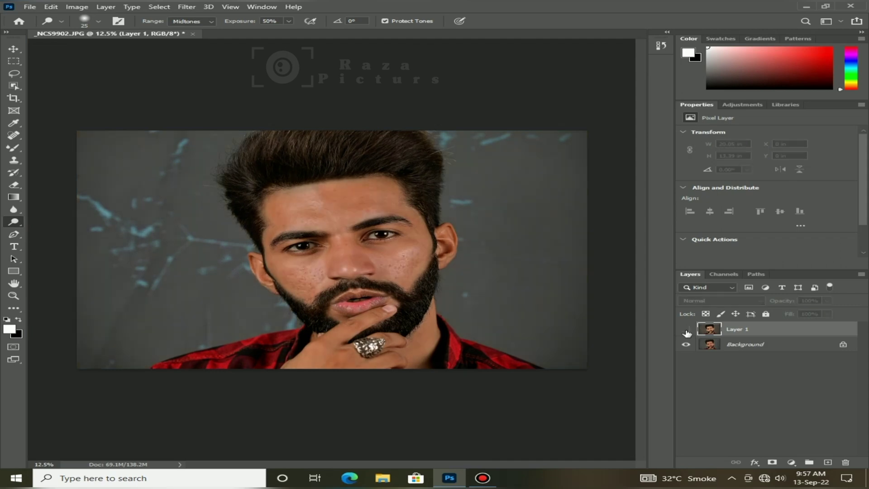
click(686, 331)
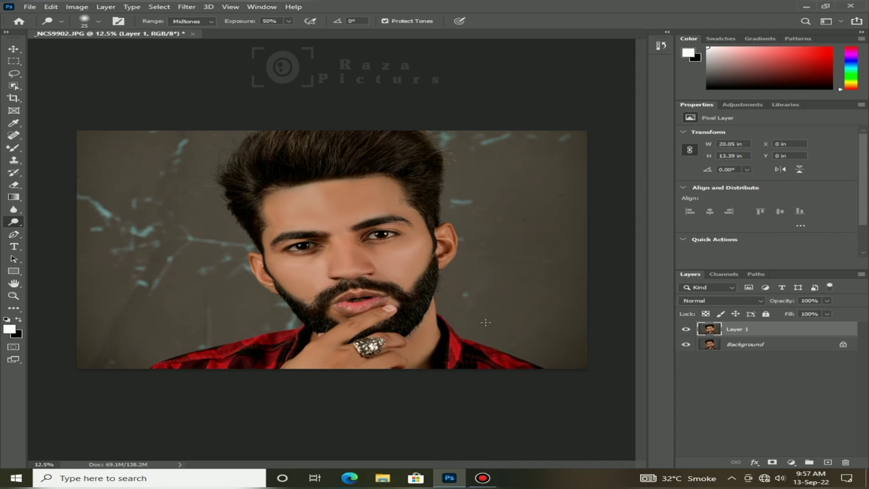
- Switch to the Move tool and merge Layer 1 down into the Background
click(15, 49)
click(632, 288)
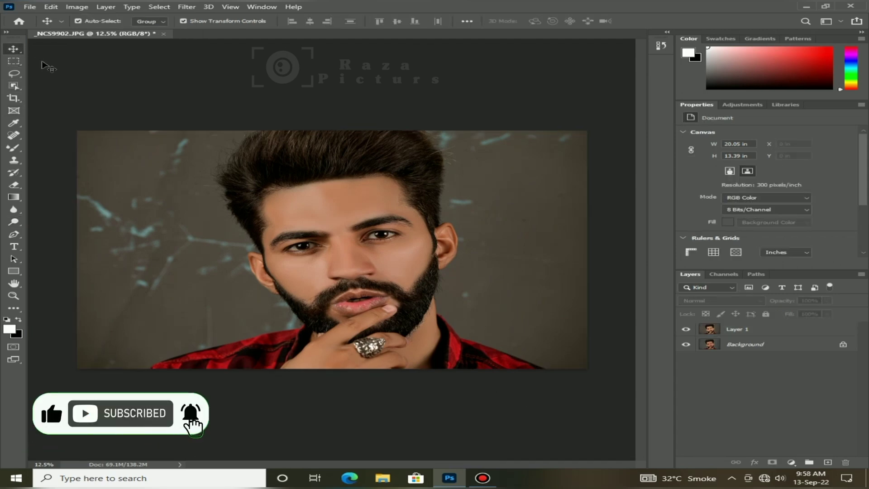
click(745, 330)
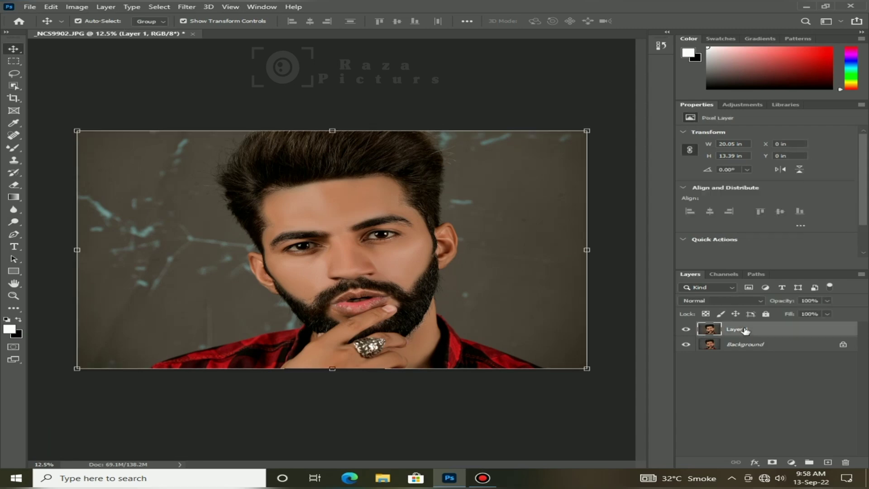
key(ctrl)
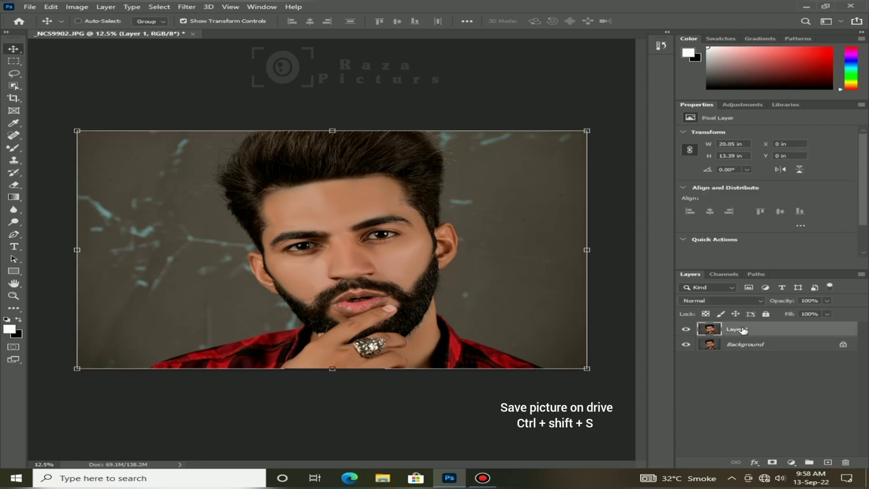
key(ctrl+e)
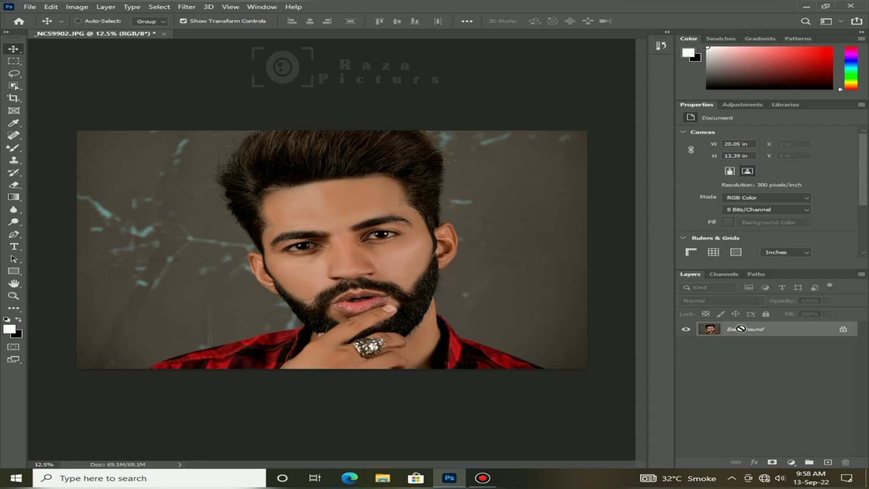
- Start saving the merged portrait as a new file
key(ctrl+shift+s)
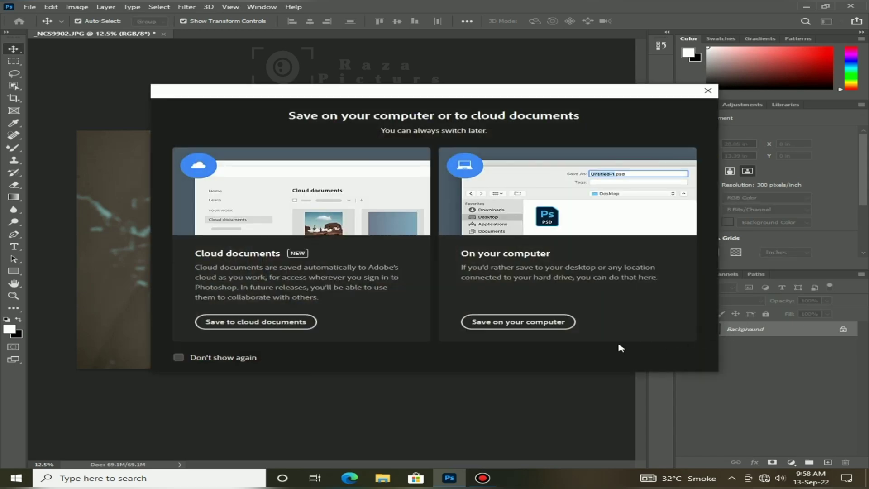